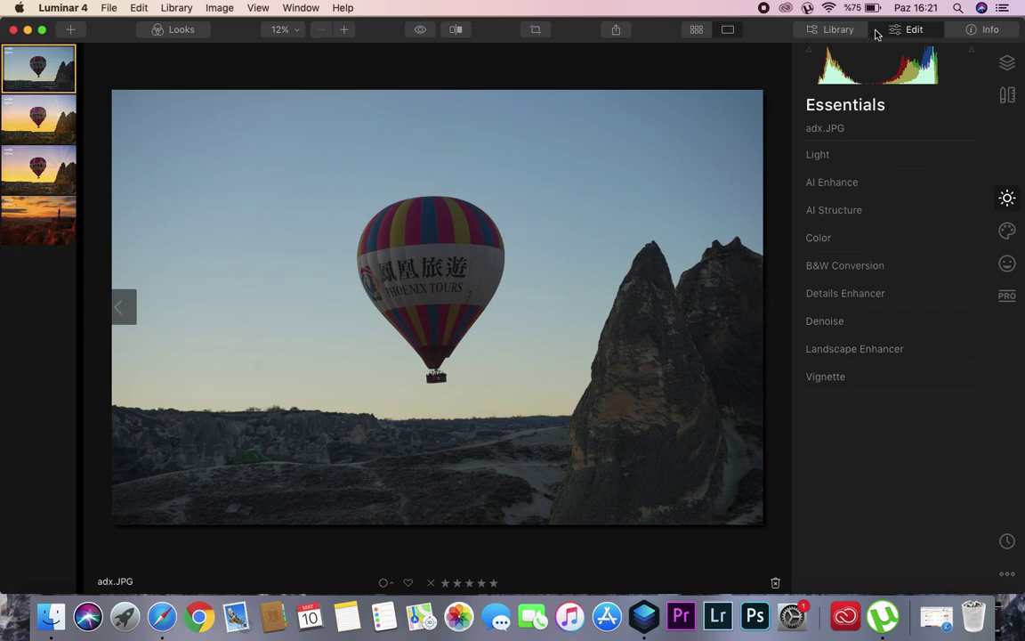
Replace the photo's sky with the Dramatic Sunset 5 preset using AI Sky Replacement
left_click(1008, 231)
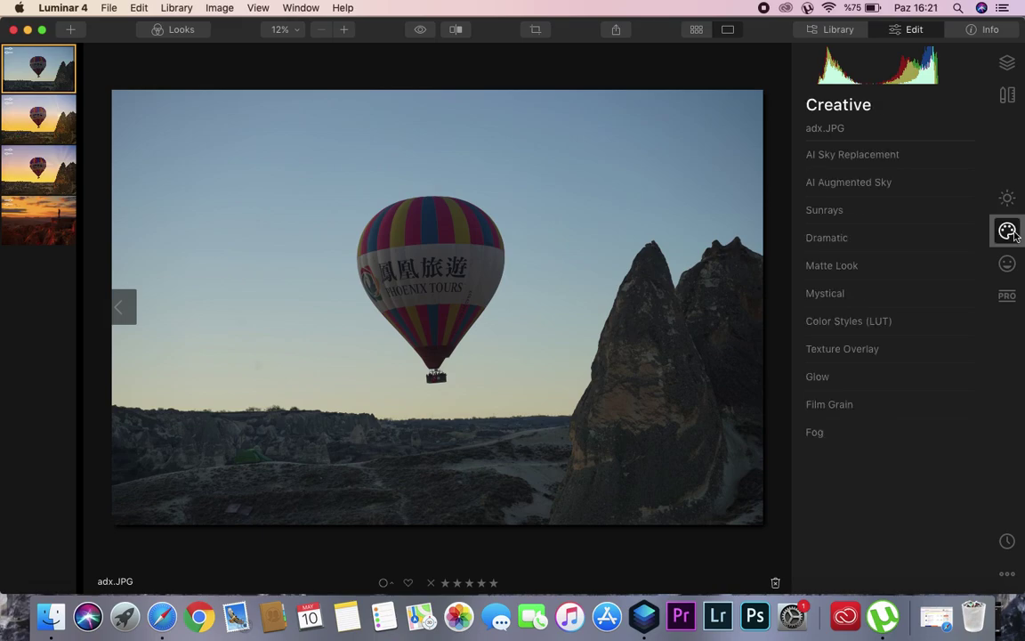
left_click(832, 155)
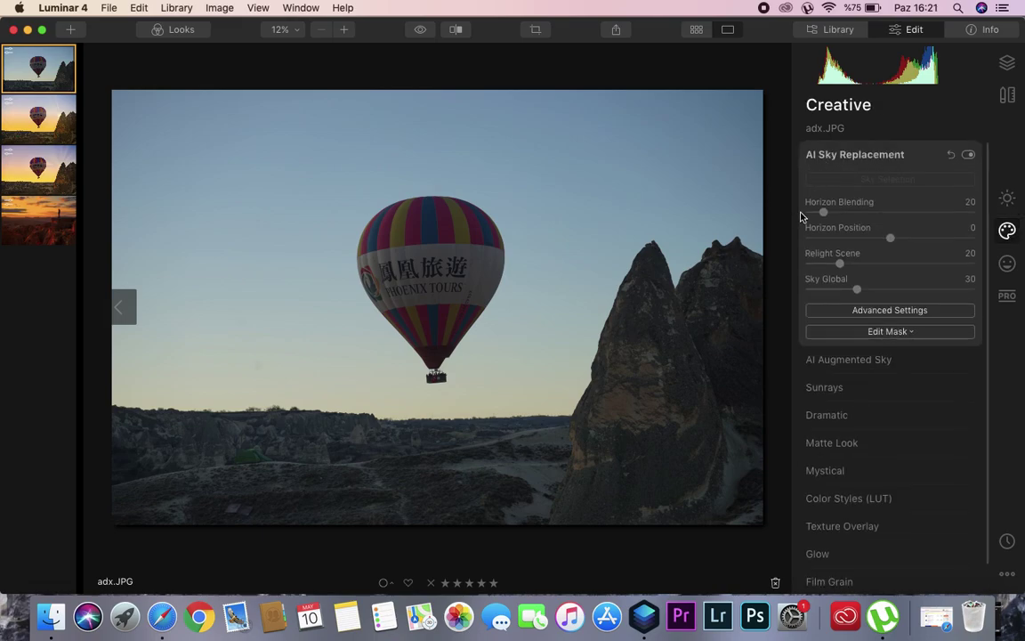
left_click(855, 156)
left_click(854, 156)
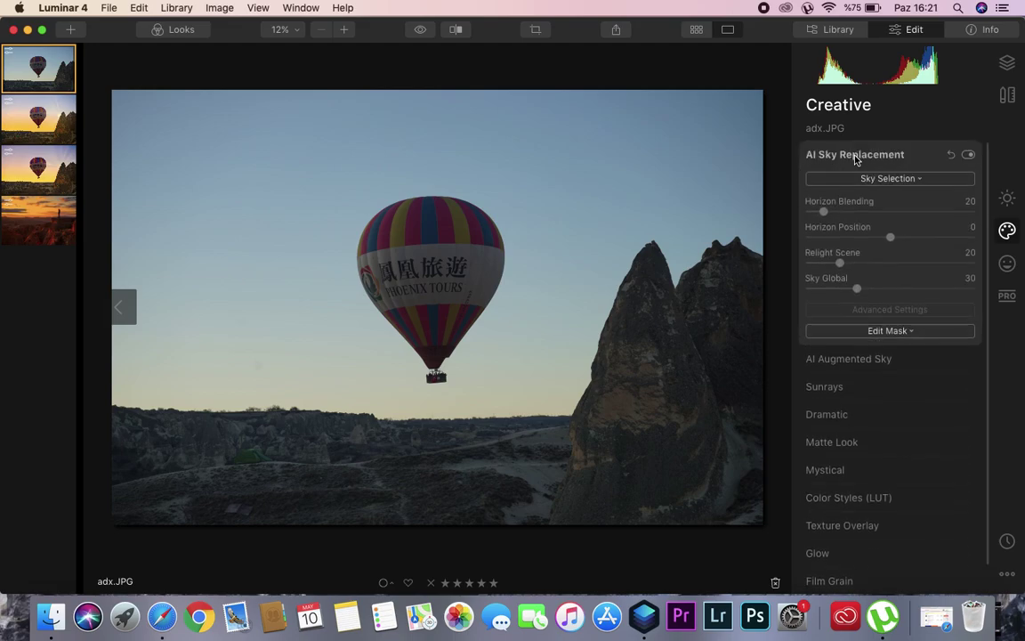
left_click(856, 181)
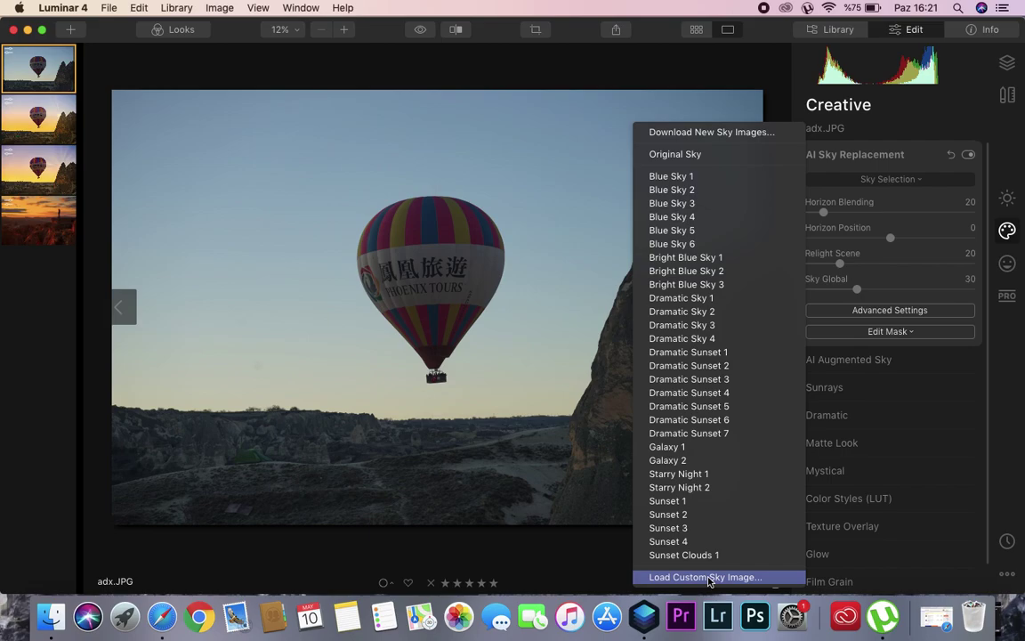
left_click(705, 576)
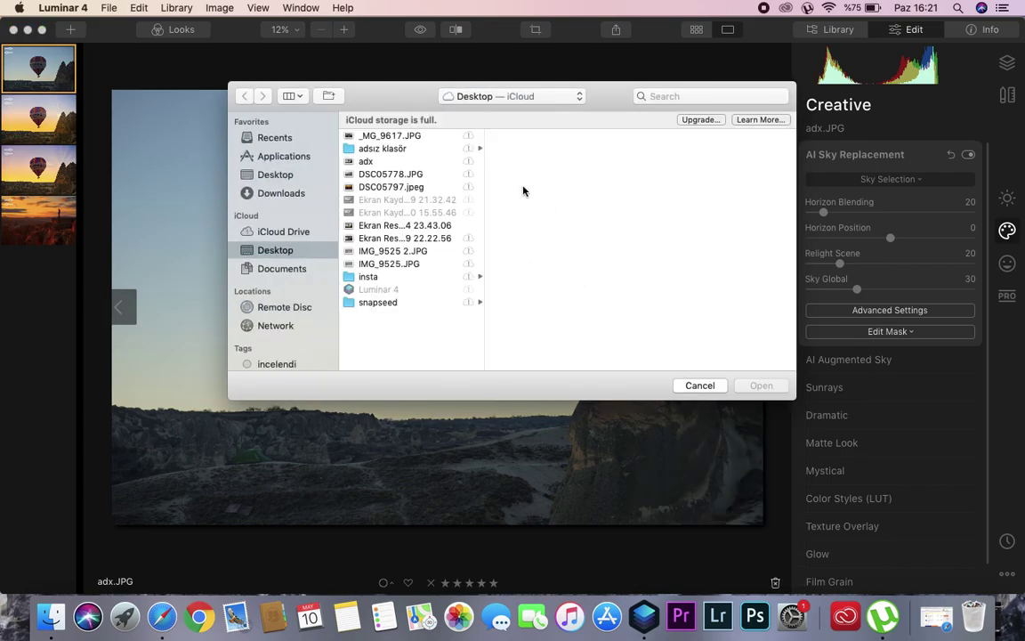
left_click(691, 388)
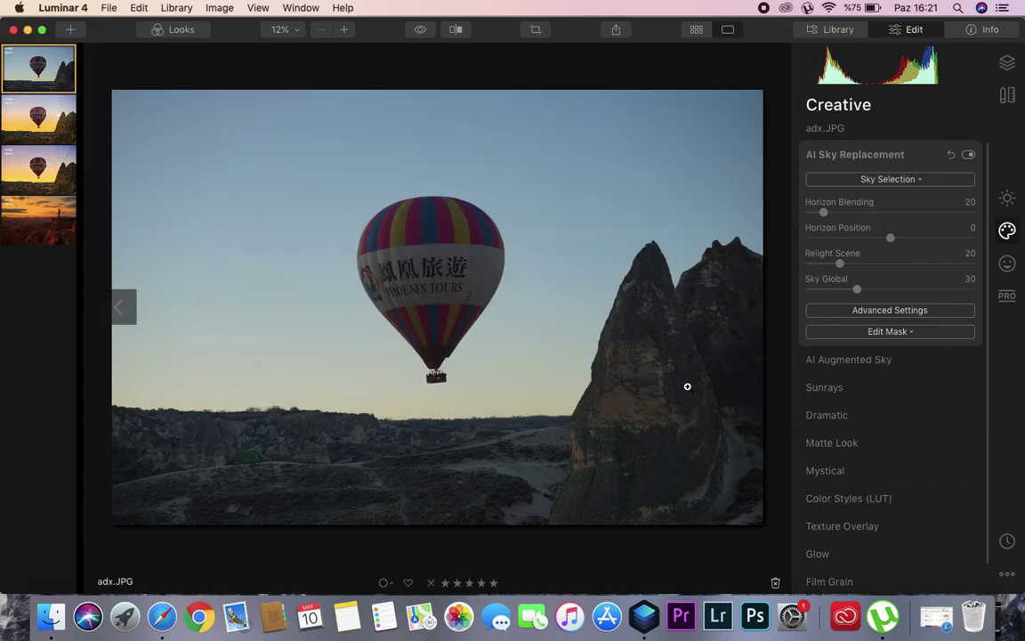
left_click(854, 184)
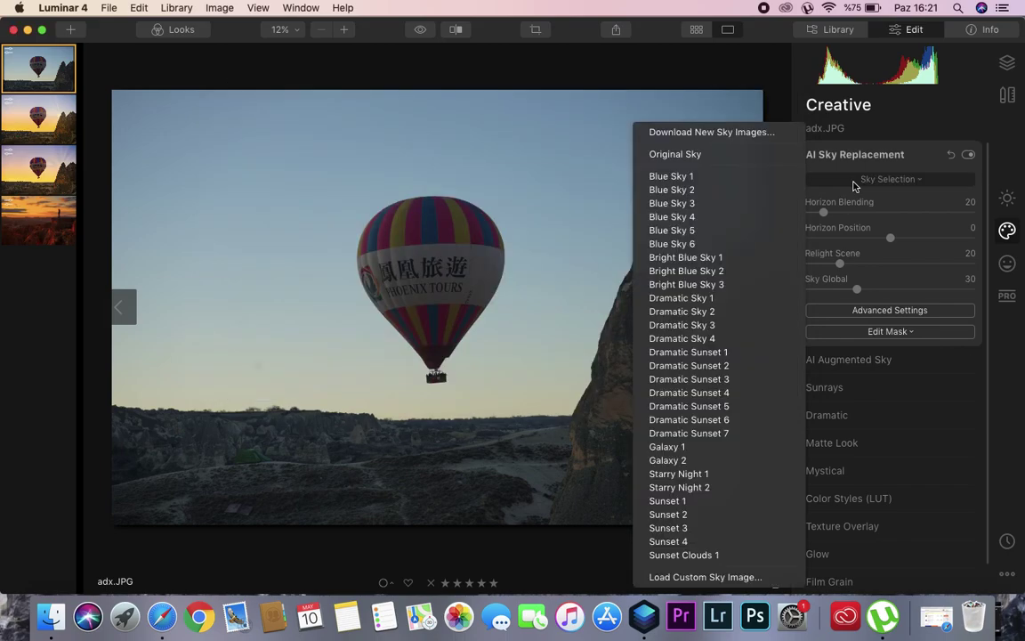
left_click(698, 406)
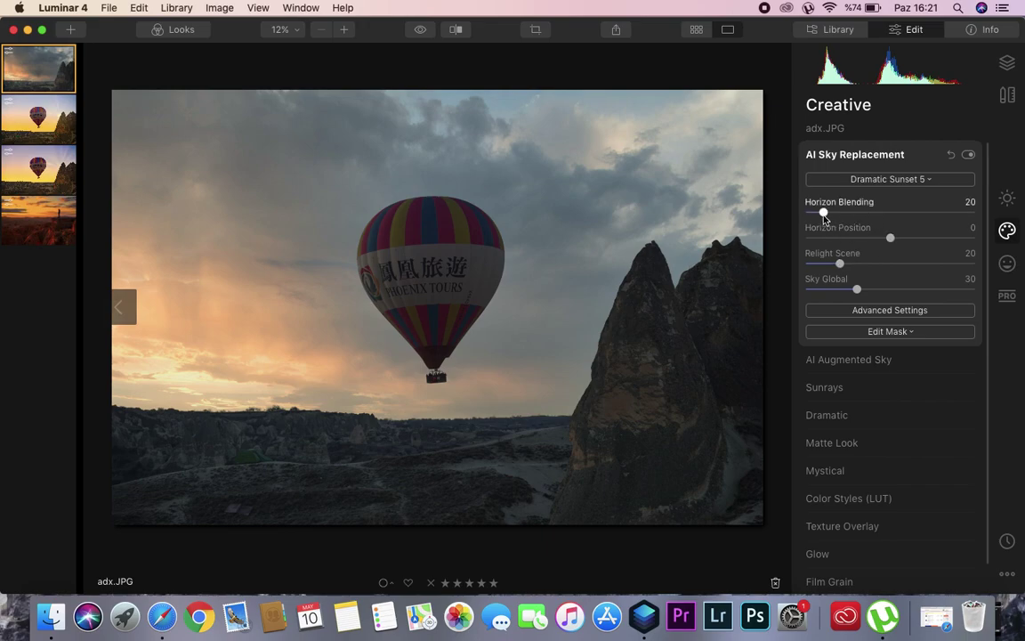
Set the replacement sky's Horizon Blending to 6 and Horizon Position to -4
left_click_drag(825, 215, 818, 215)
left_click_drag(852, 216, 1023, 213)
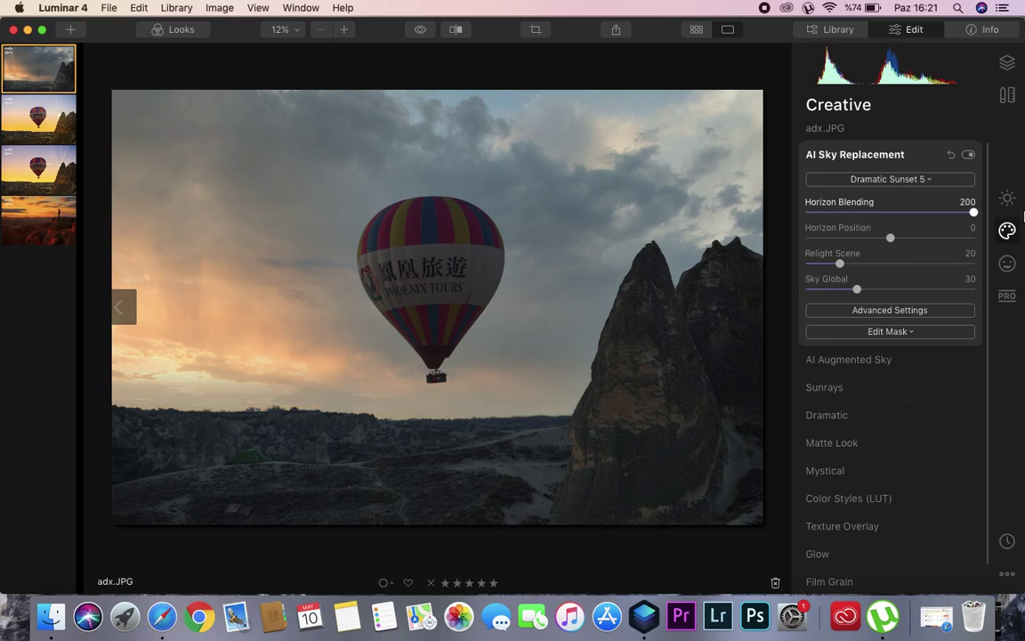
left_click_drag(1023, 213, 770, 252)
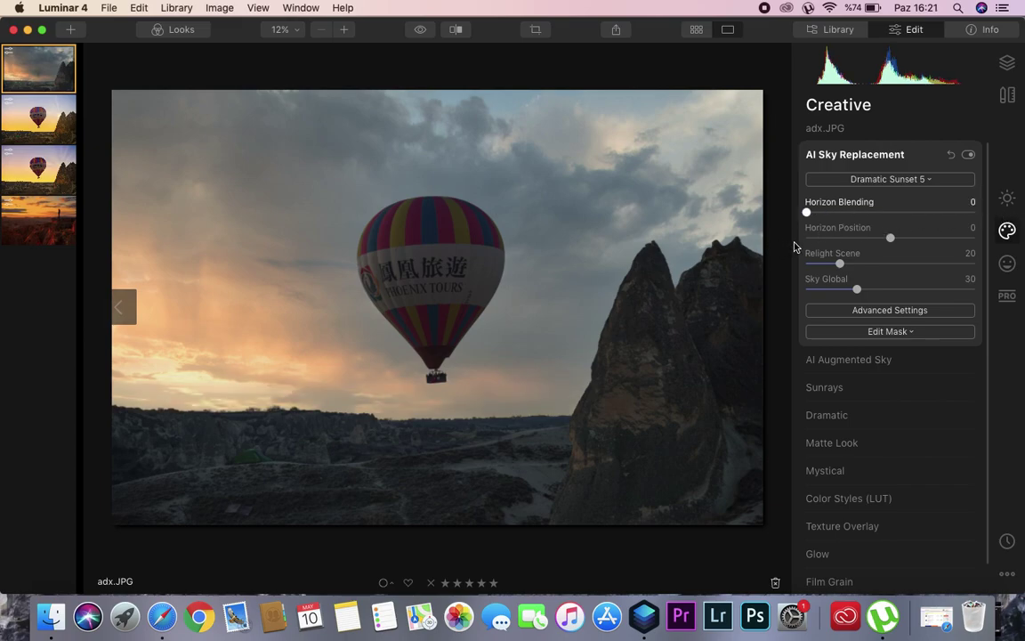
left_click_drag(808, 213, 816, 219)
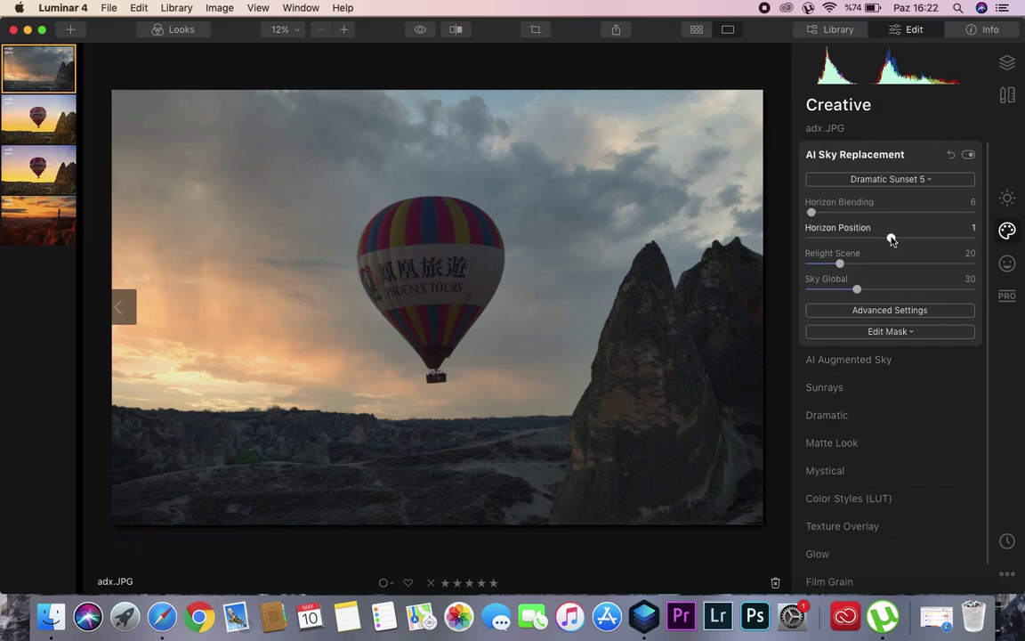
mouse_move(891, 239)
left_mouse_down()
mouse_move(981, 238)
mouse_move(886, 242)
left_mouse_up()
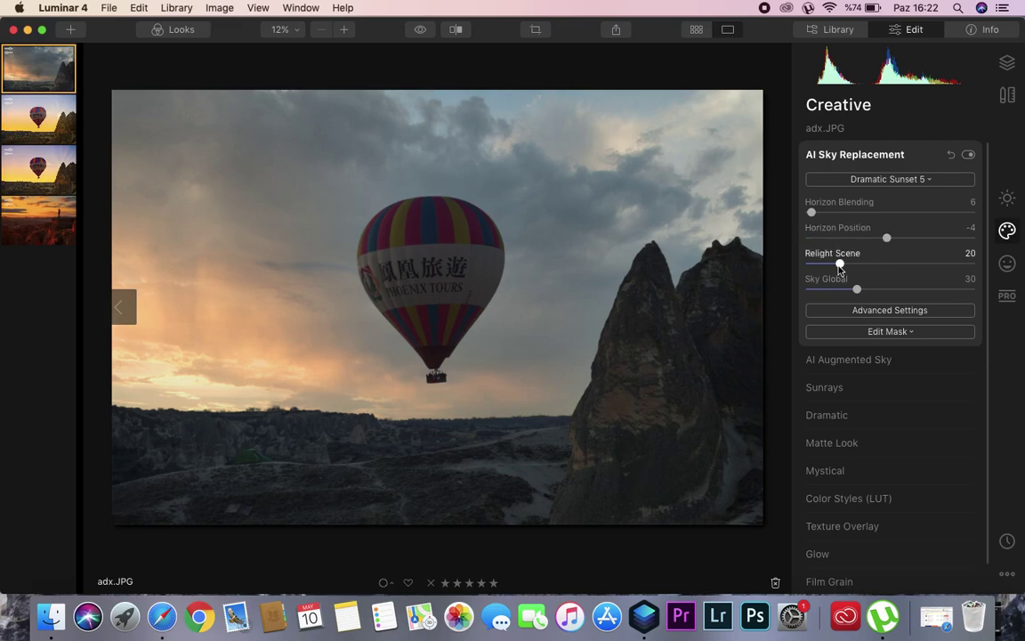
Set Relight Scene to 64 and Sky Global to 30 for the replacement sky
left_click_drag(841, 266, 916, 270)
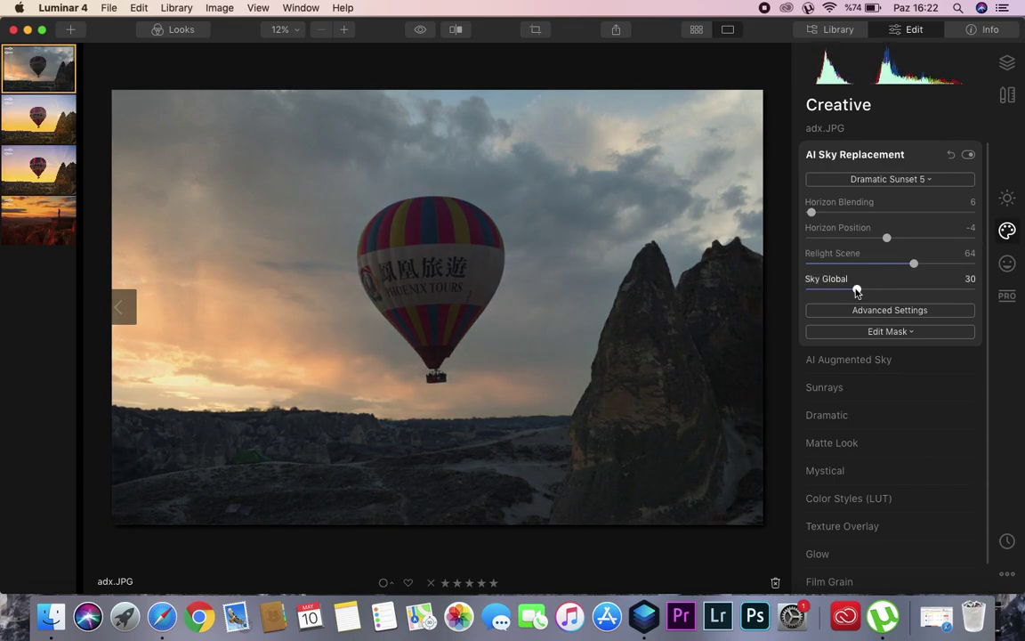
left_click_drag(857, 290, 977, 288)
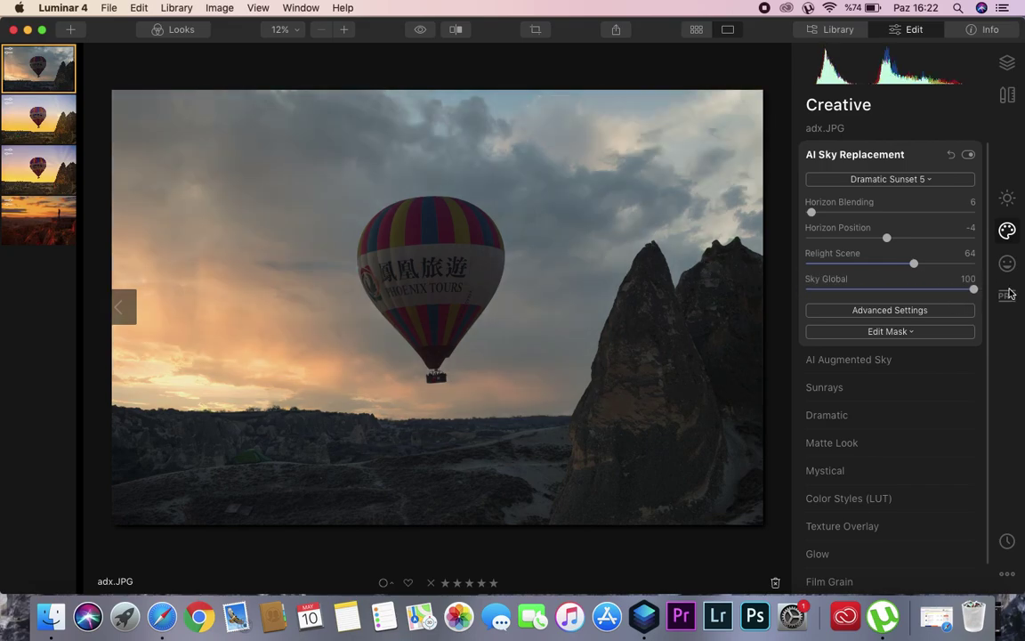
left_click_drag(970, 289, 837, 293)
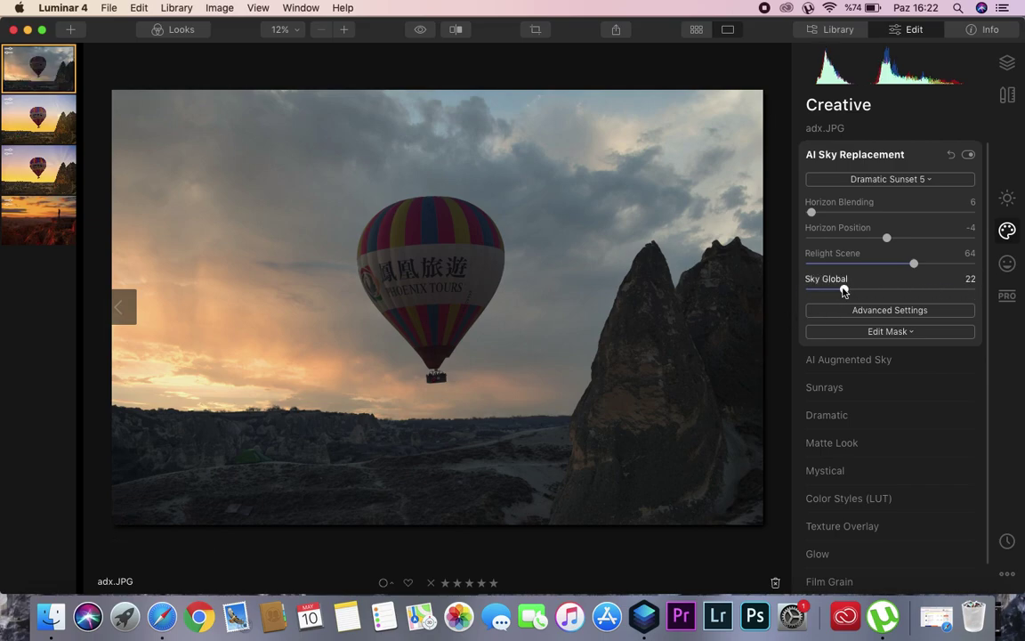
mouse_move(844, 290)
left_mouse_down()
mouse_move(985, 304)
mouse_move(870, 308)
mouse_move(867, 291)
mouse_move(786, 297)
mouse_move(859, 293)
left_mouse_up()
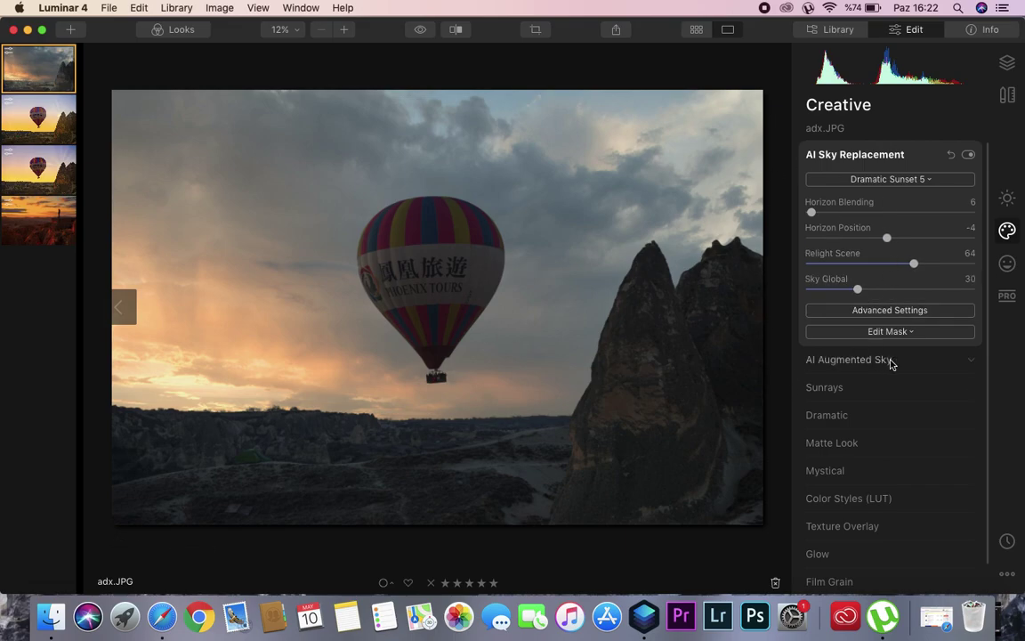
In the advanced sky replacement settings, set Close Gaps to 37 and Sky Local to 8
left_click(890, 309)
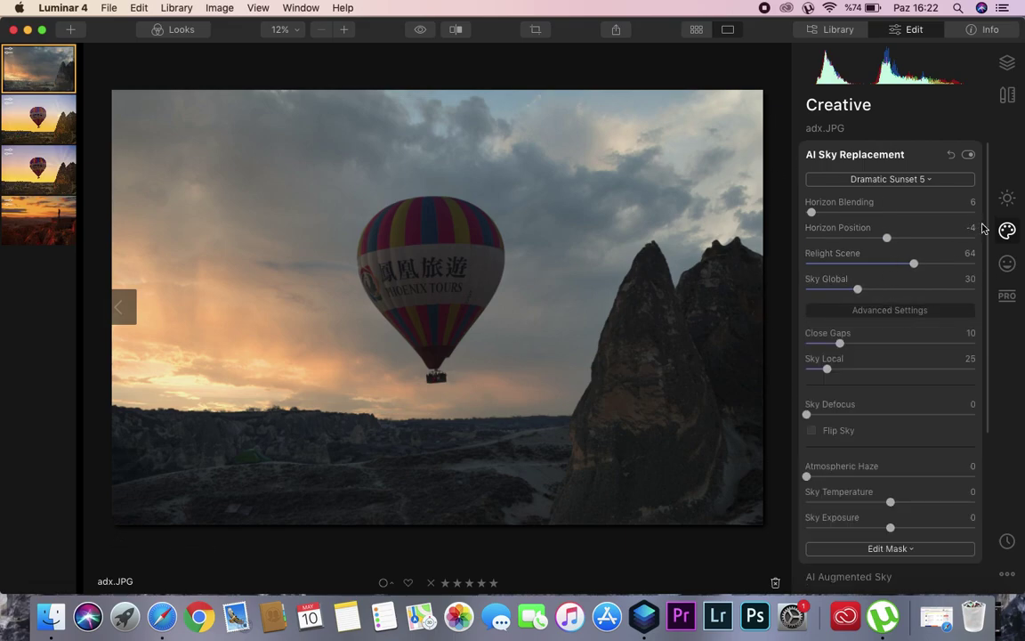
scroll(986, 230, "down", 5)
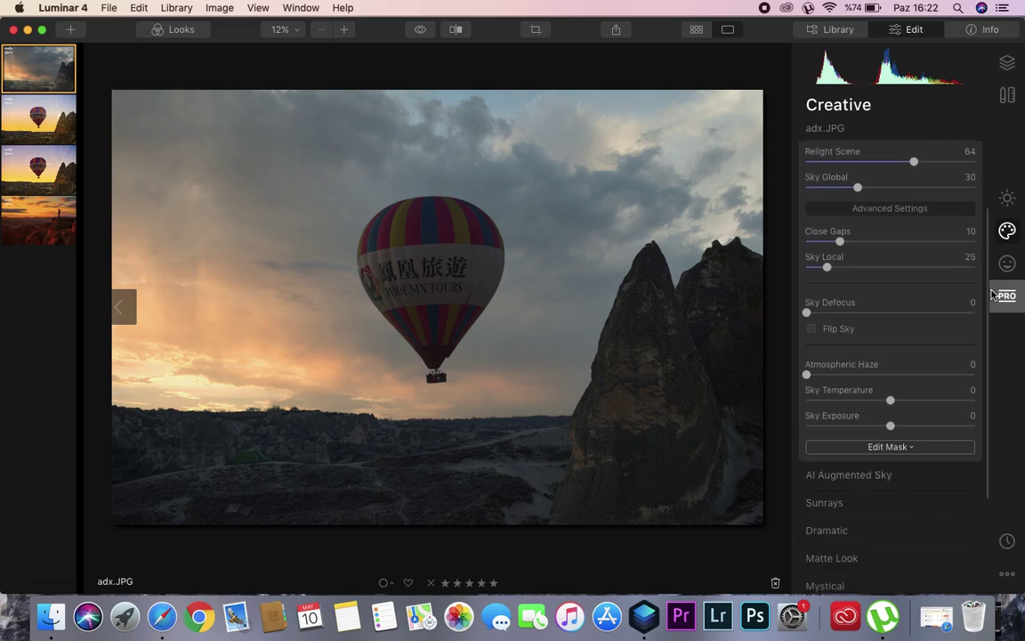
left_click_drag(839, 243, 804, 256)
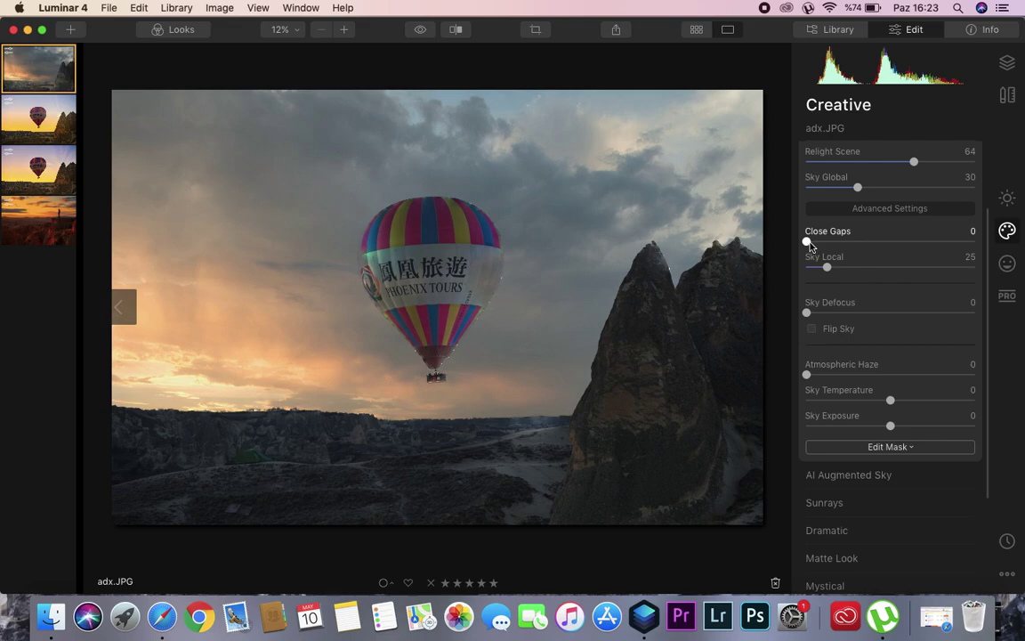
left_click_drag(807, 241, 932, 244)
left_click_drag(828, 266, 970, 298)
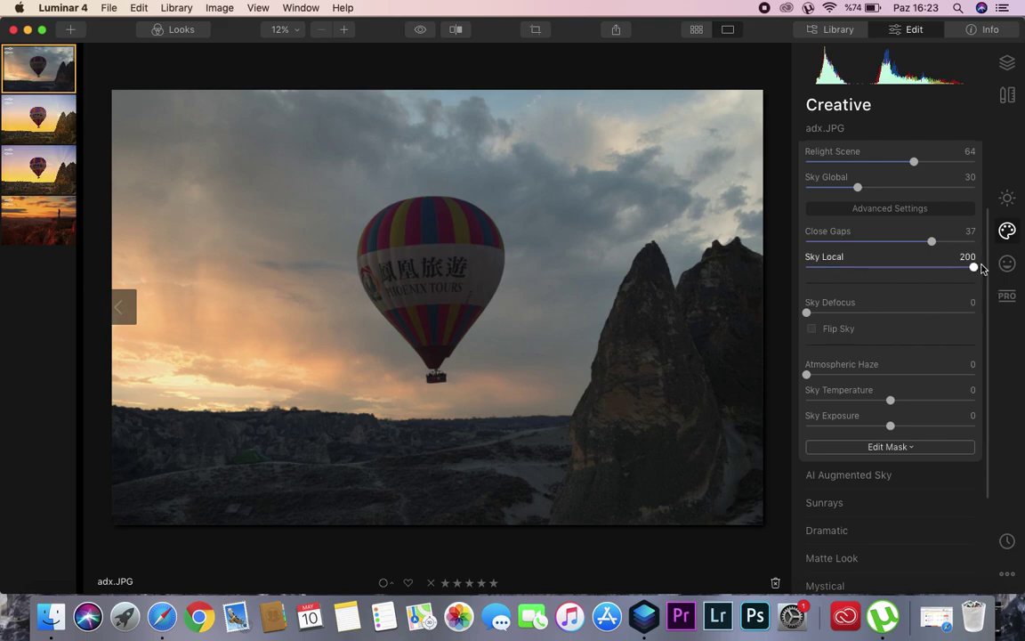
left_click_drag(982, 269, 815, 276)
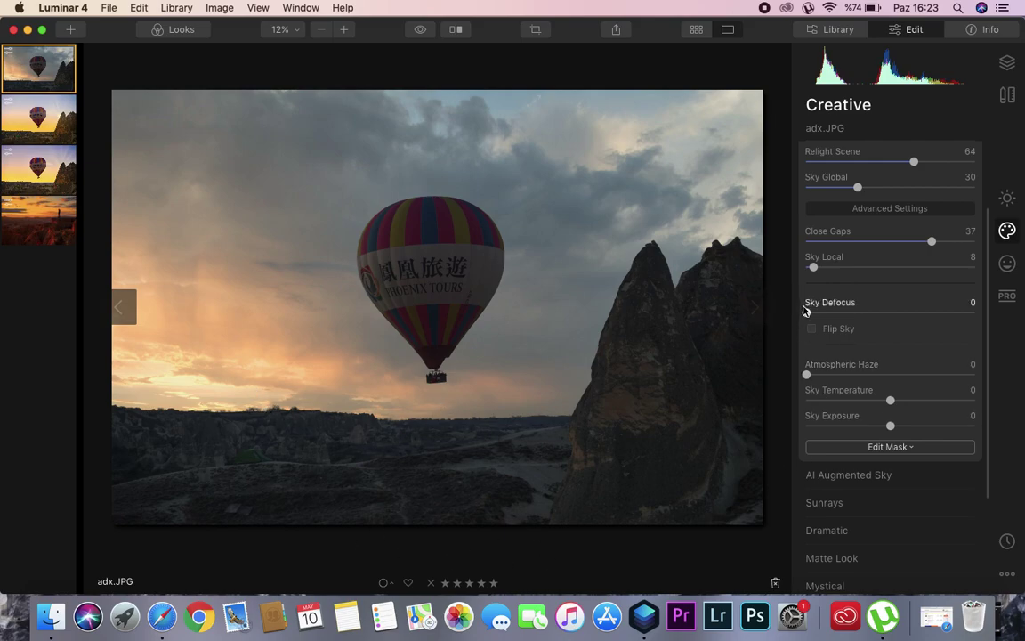
Try a Sky Defocus of 100 and the Flip Sky option on the replacement sky, resetting each one
left_click_drag(807, 314, 990, 334)
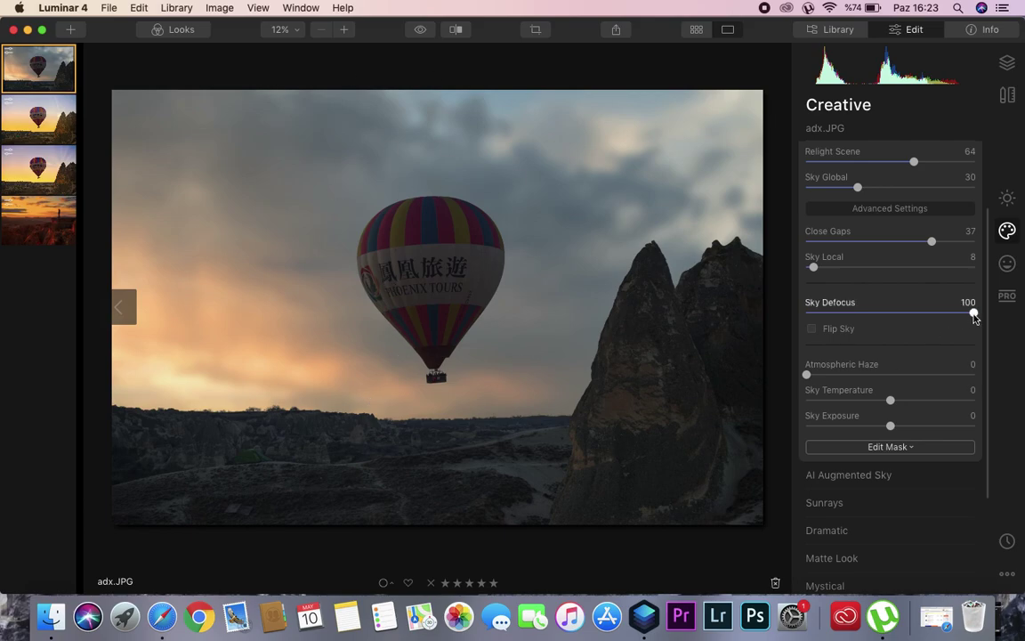
left_click_drag(972, 316, 785, 297)
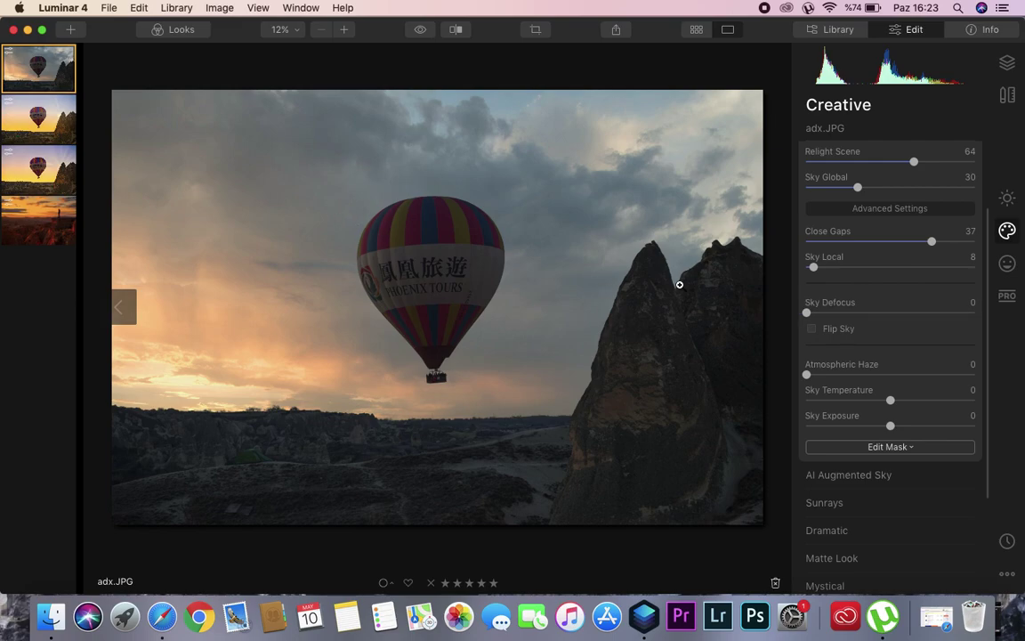
left_click(812, 329)
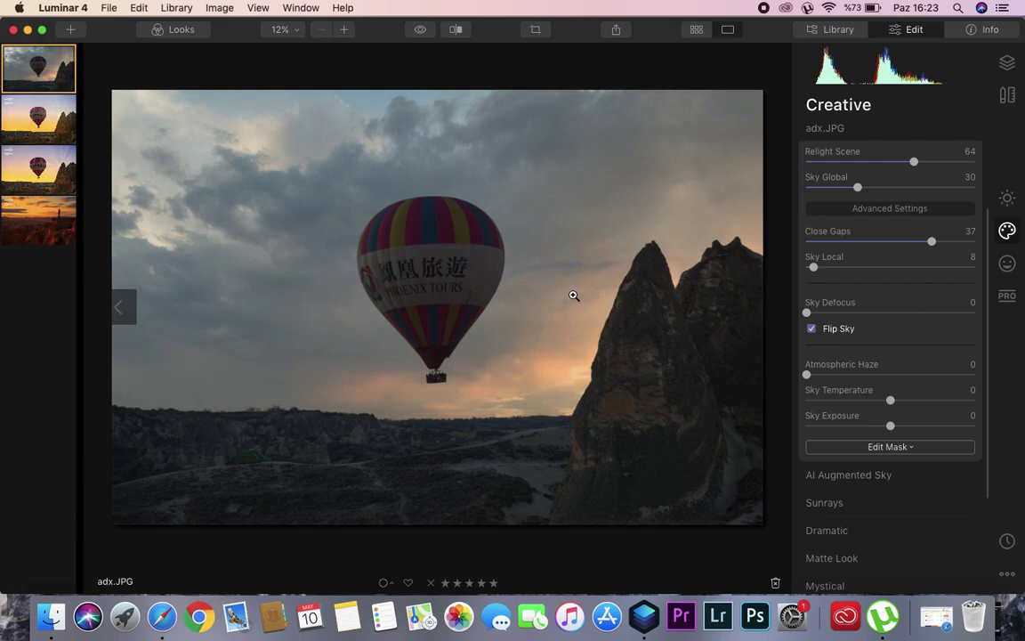
left_click(811, 329)
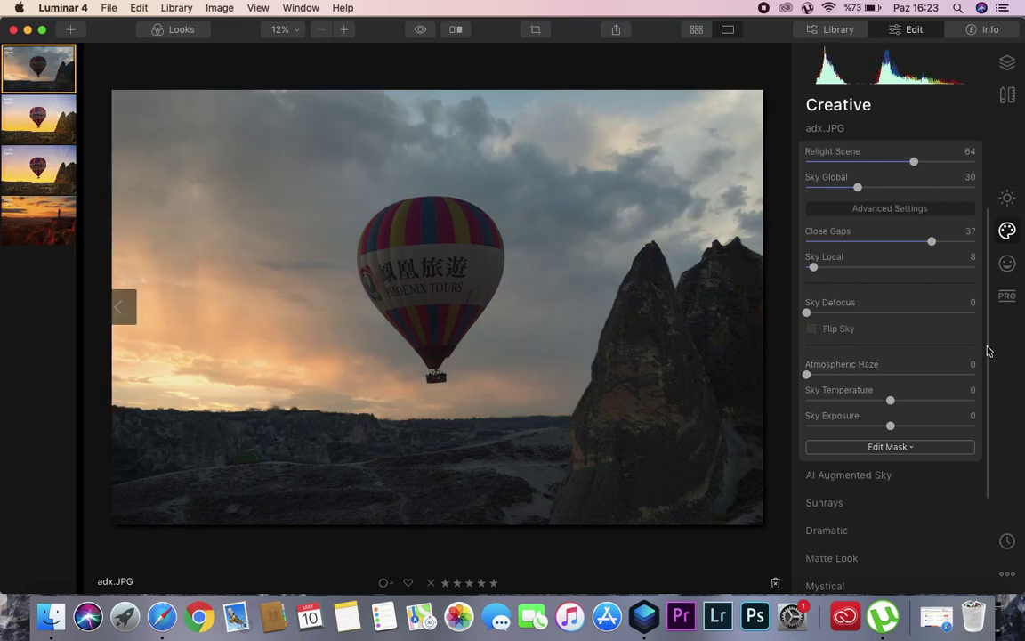
Set the replacement sky's Atmospheric Haze to 44, Sky Temperature to -10 and Sky Exposure to 12
left_click_drag(809, 378, 884, 407)
mouse_move(888, 427)
left_mouse_down()
mouse_move(929, 426)
mouse_move(901, 430)
left_mouse_up()
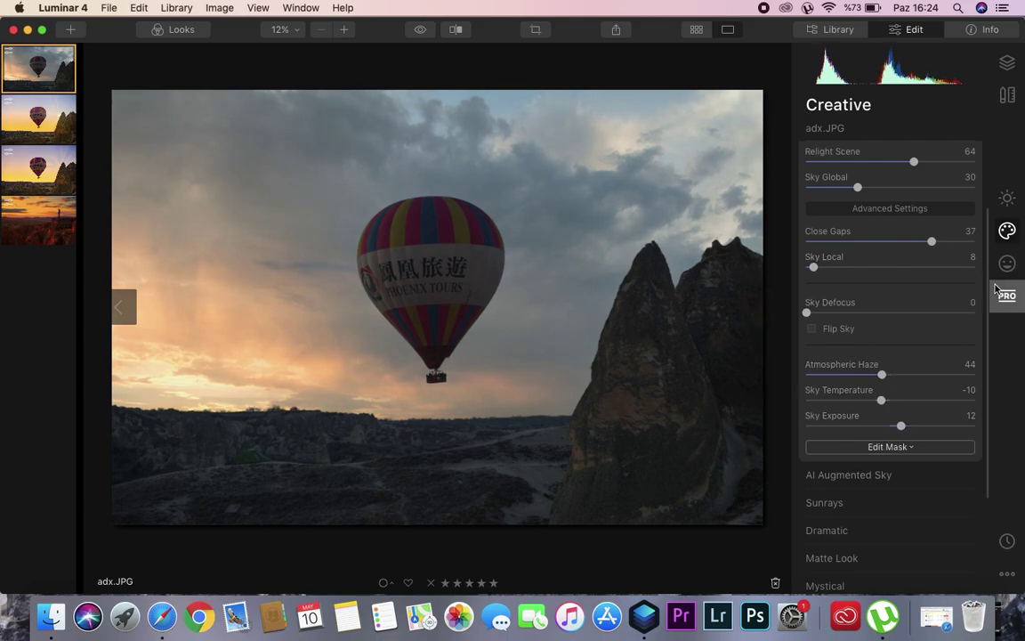
scroll(989, 286, "up", 3)
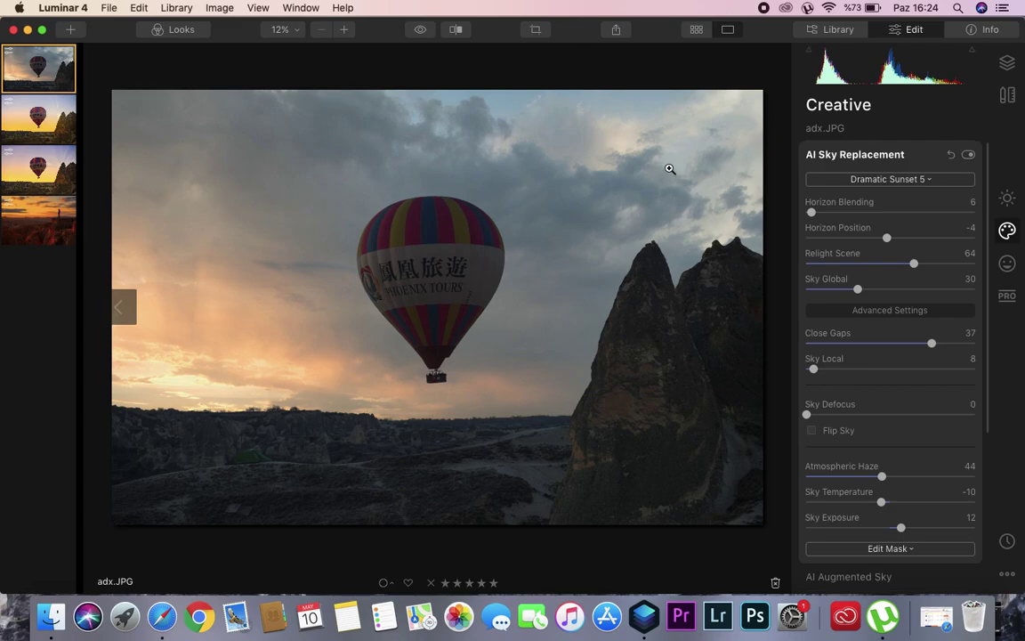
left_click(856, 156)
Add the Clouds 6 object to the sky with AI Augmented Sky
left_click(854, 187)
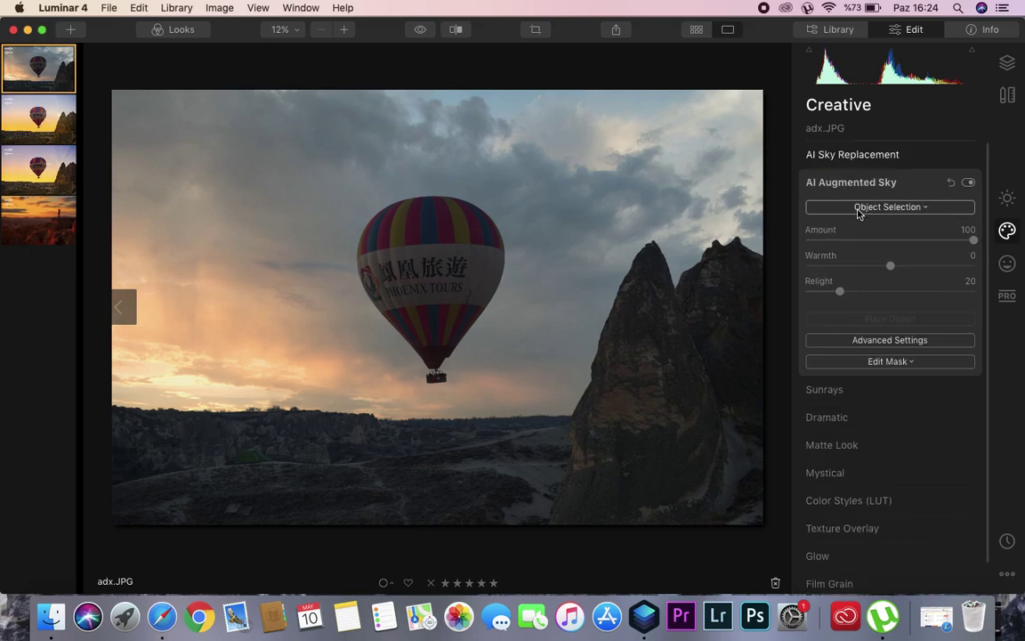
left_click(858, 210)
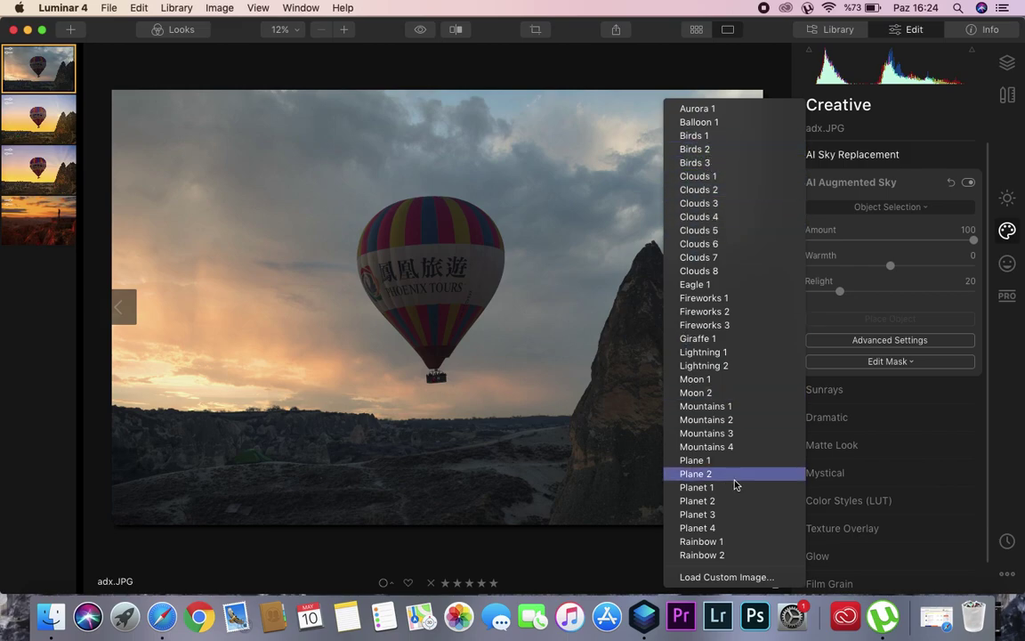
left_click(722, 578)
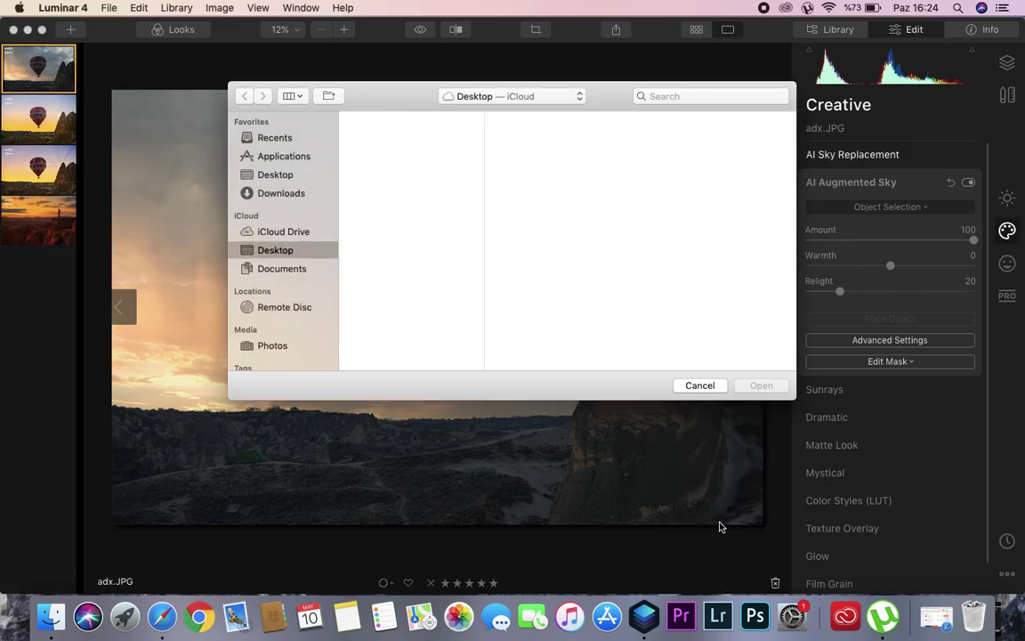
left_click(694, 388)
left_click(887, 206)
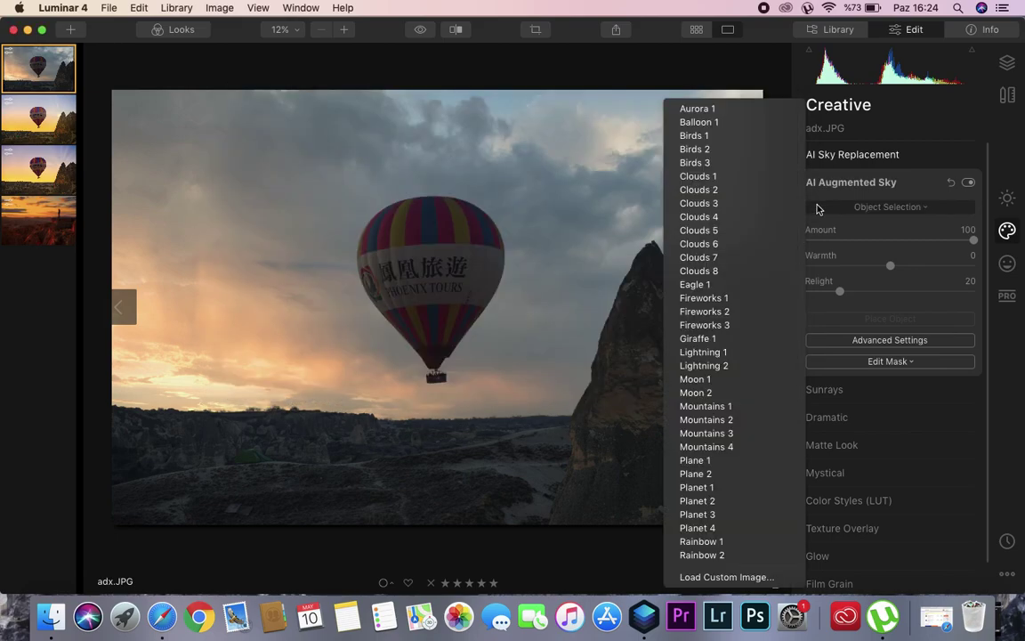
left_click(735, 242)
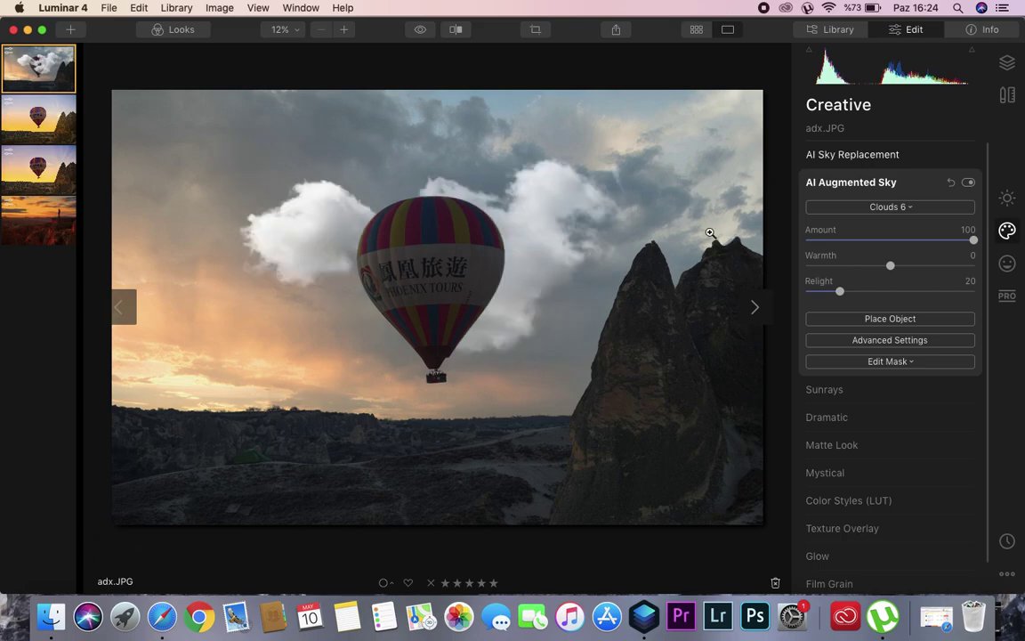
left_click(540, 237)
left_click(542, 240)
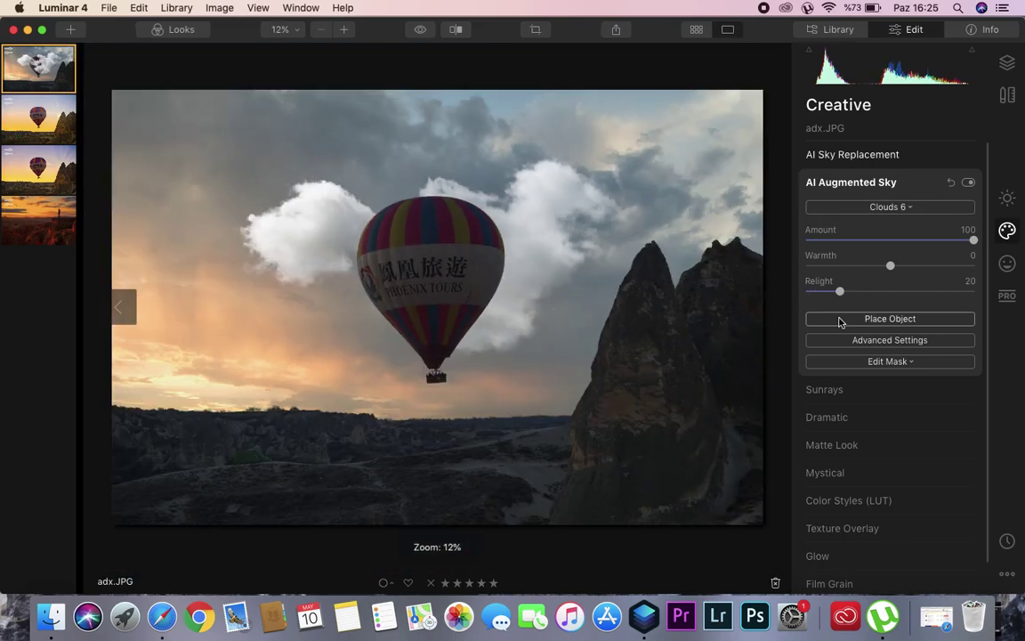
Reposition the added clouds between the balloon and the rock peaks, making them smaller and tilting them slightly
left_click(839, 319)
left_click_drag(405, 176, 521, 178)
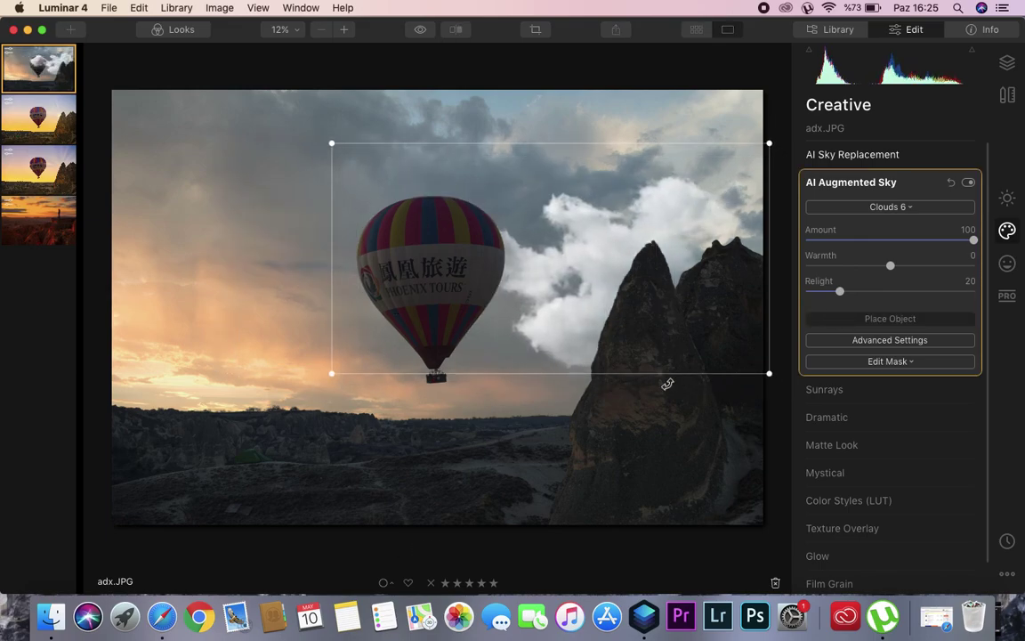
left_click_drag(771, 374, 674, 343)
left_click_drag(619, 267, 656, 234)
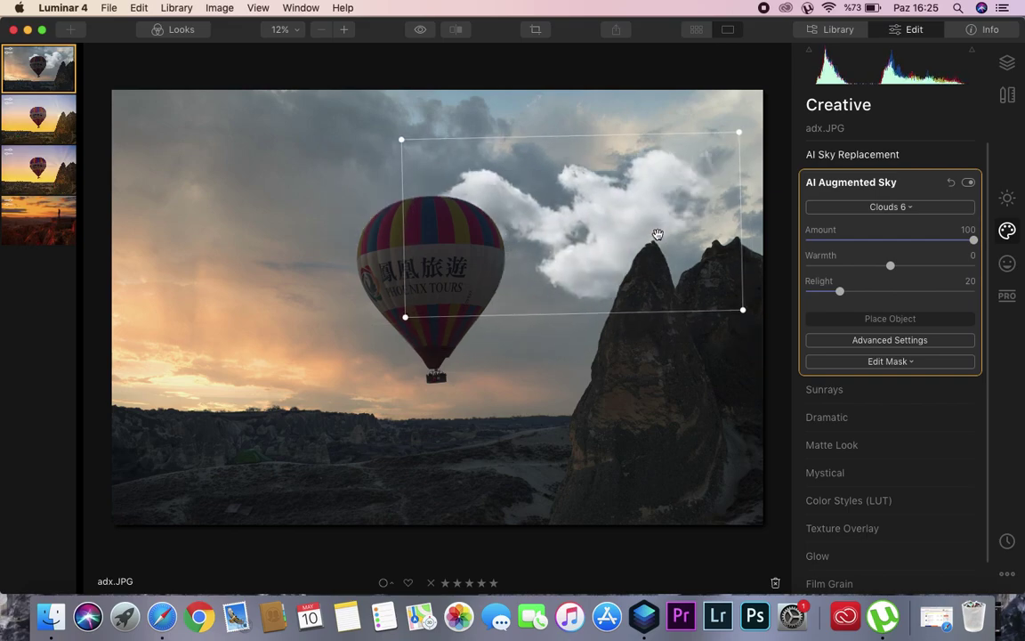
Try Amount 42, Warmth 88 and Relight 51 on the added clouds, and reset the AI Augmented Sky adjustment
left_click_drag(972, 240, 964, 268)
left_click_drag(839, 291, 805, 299)
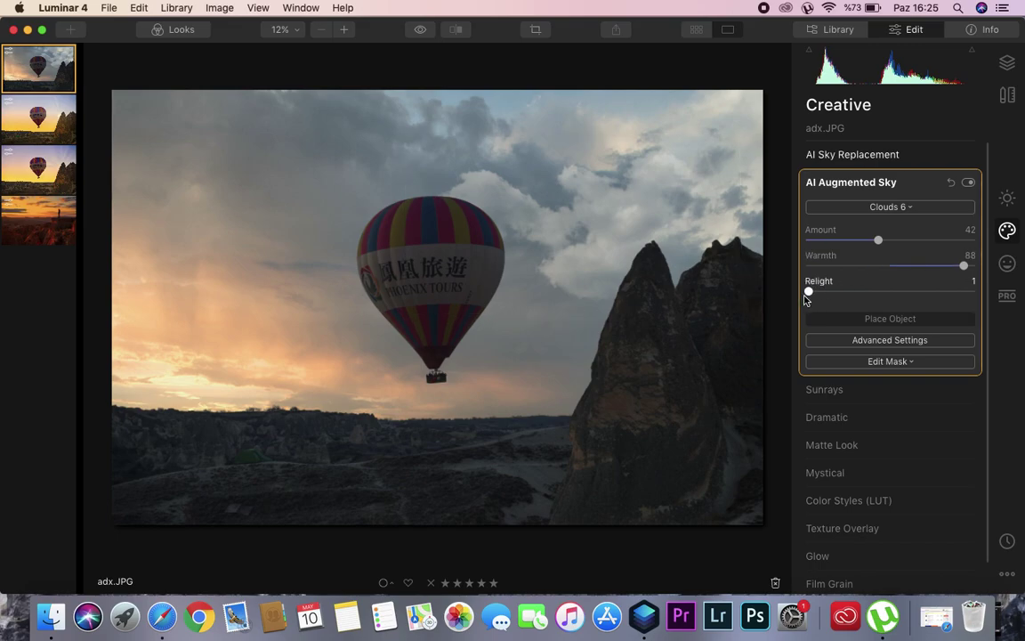
mouse_move(874, 303)
left_mouse_down()
mouse_move(941, 298)
mouse_move(780, 299)
mouse_move(892, 296)
left_mouse_up()
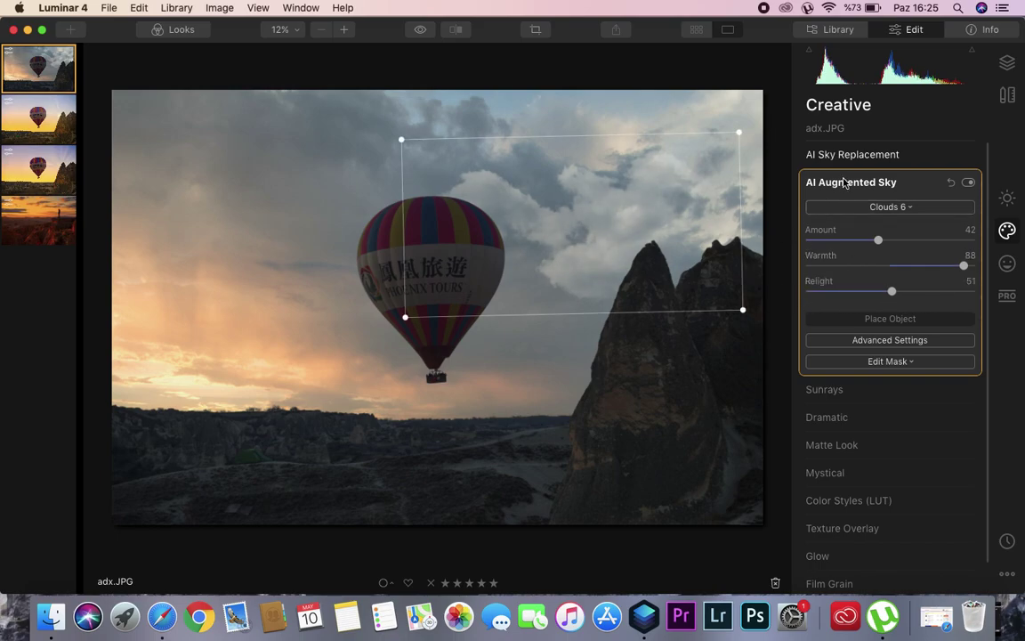
left_click(949, 182)
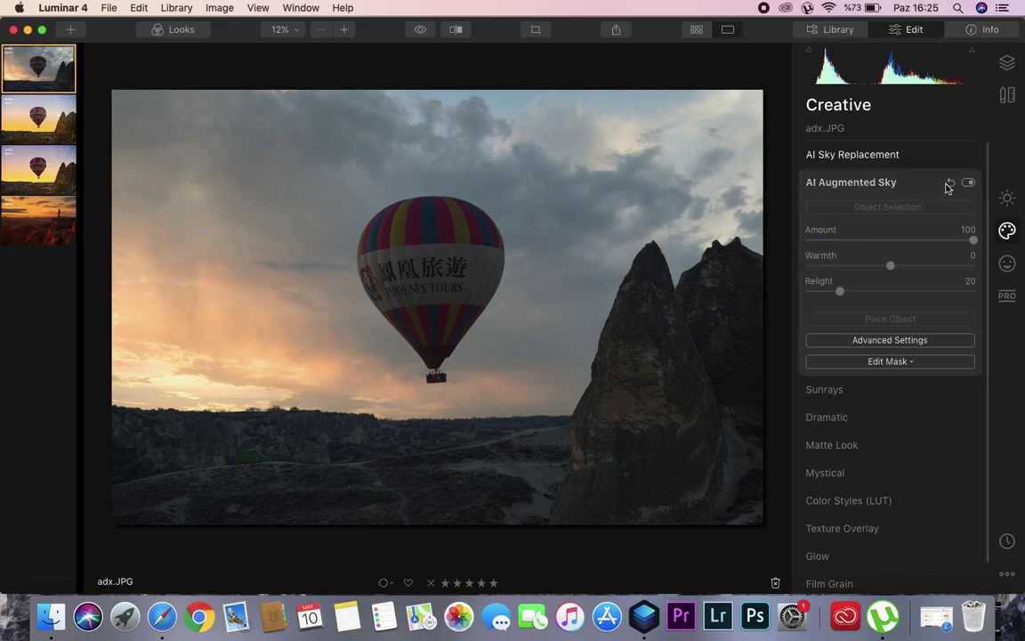
Add the Birds 3 object to the sky with AI Augmented Sky and check it up close
left_click(921, 210)
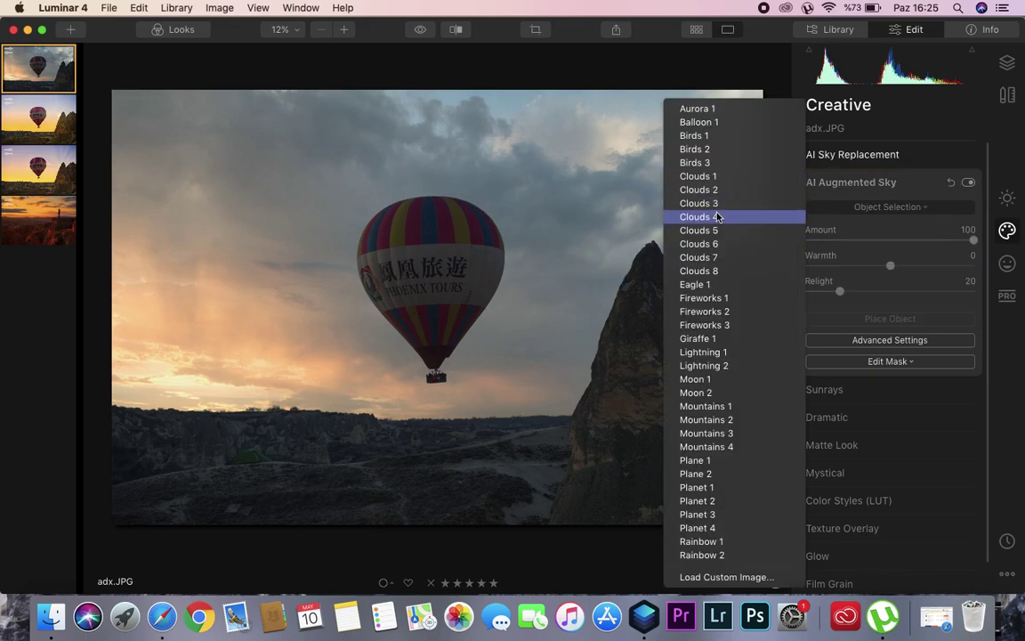
left_click(703, 163)
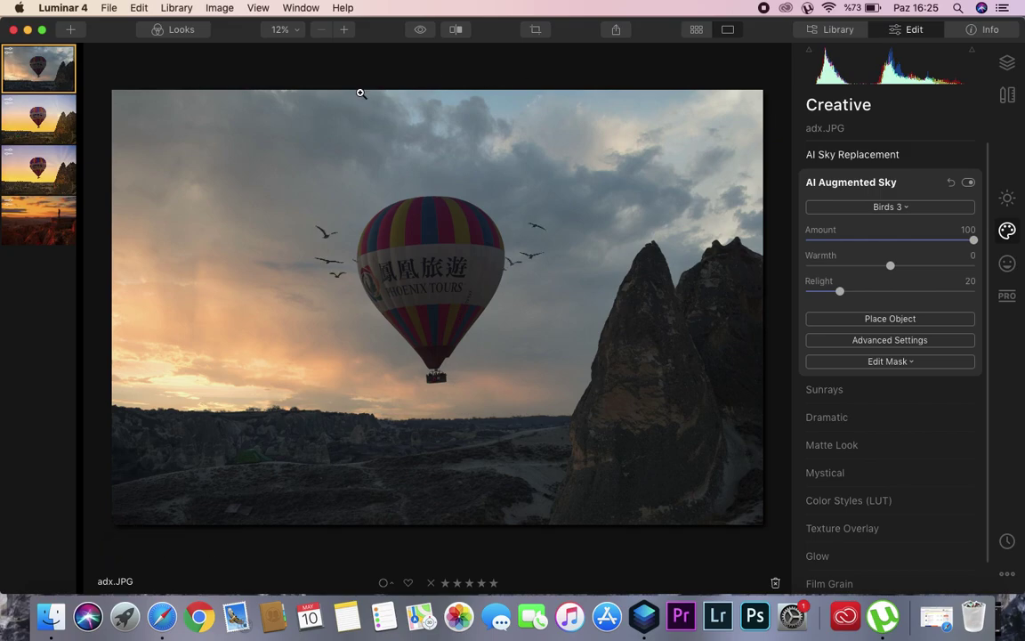
left_click(340, 255)
left_click(339, 256)
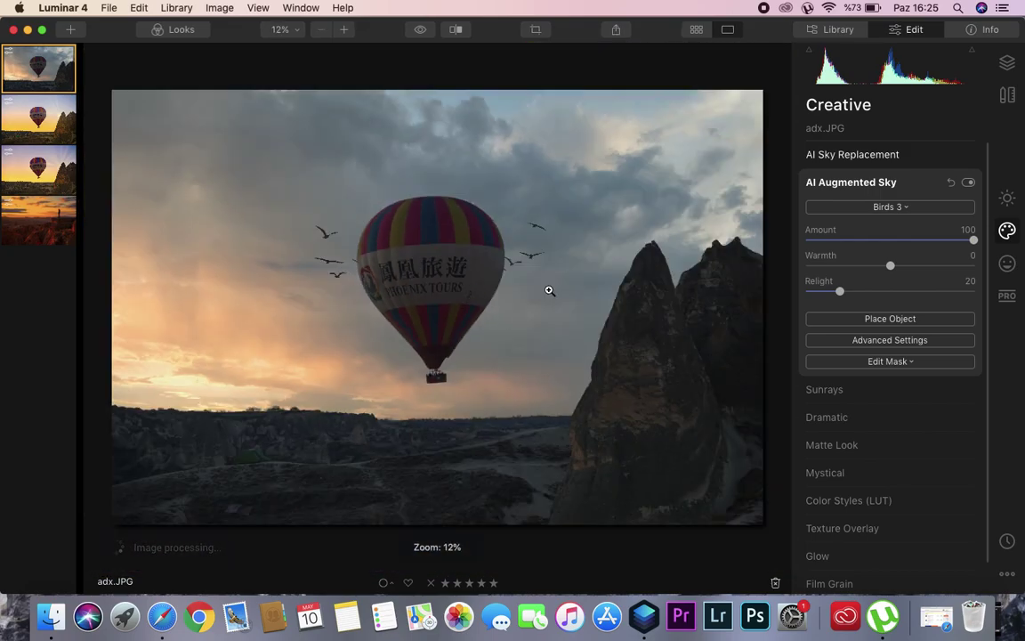
Move the flock of birds between the balloon and the rock peaks and make it smaller
left_click(843, 317)
left_click_drag(327, 263, 552, 227)
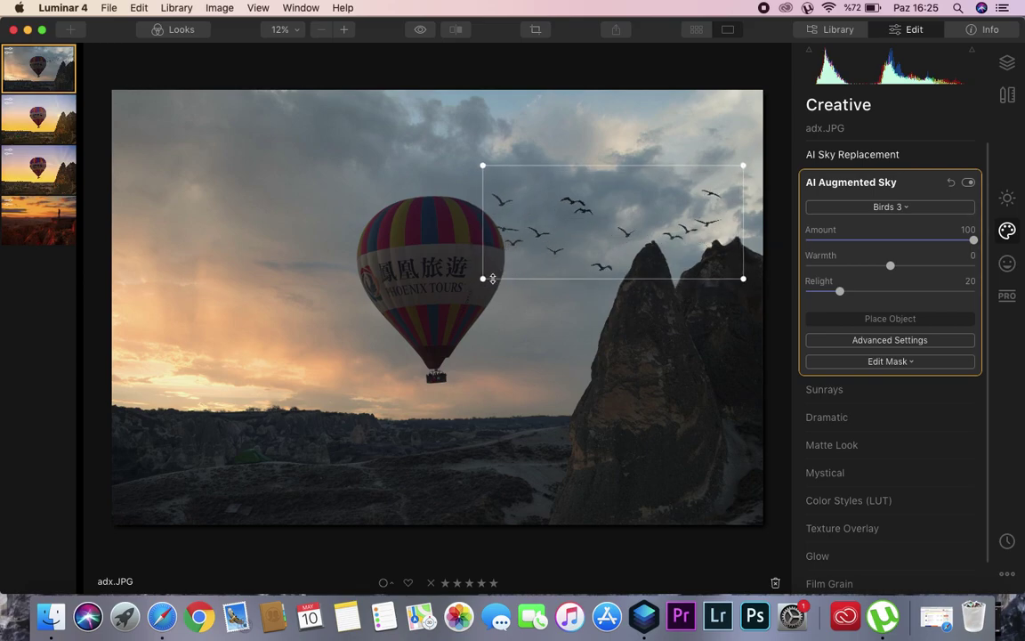
left_click_drag(480, 279, 545, 252)
left_click_drag(610, 222, 587, 237)
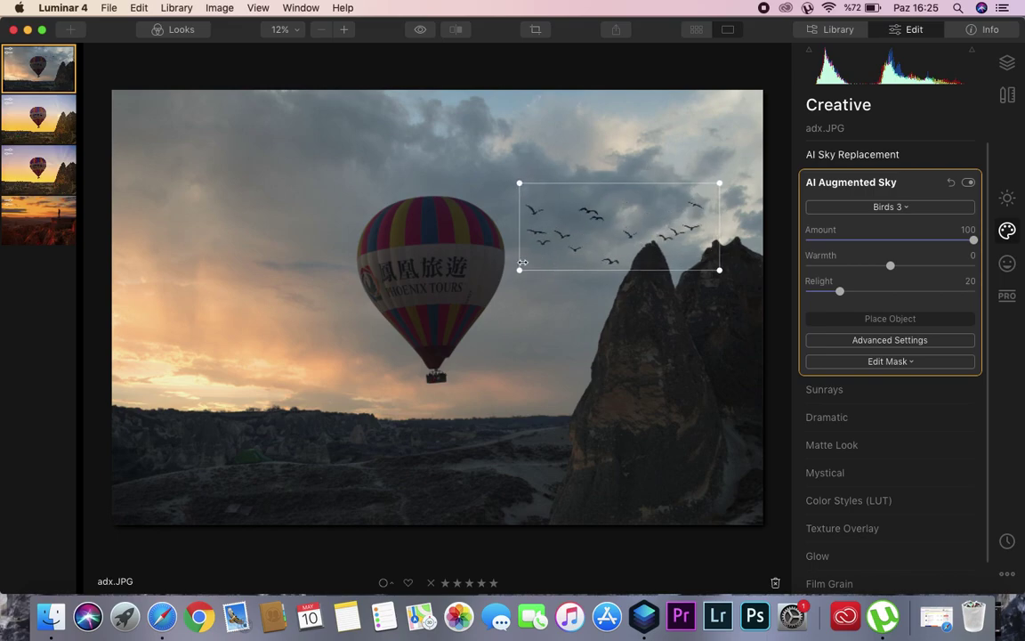
left_click_drag(521, 271, 526, 265)
left_click_drag(597, 236, 600, 245)
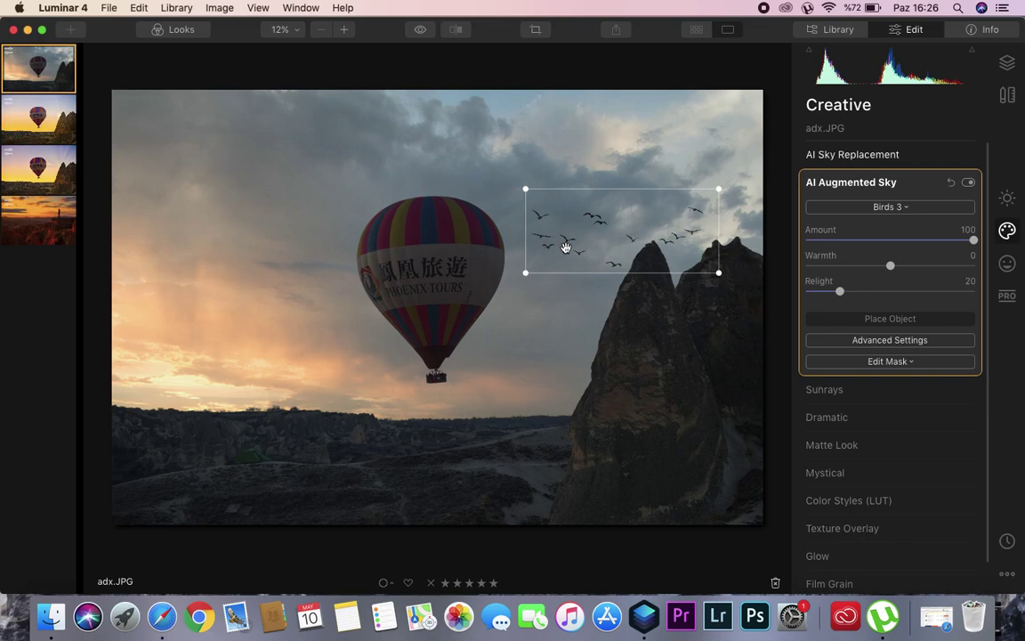
left_click_drag(570, 247, 572, 245)
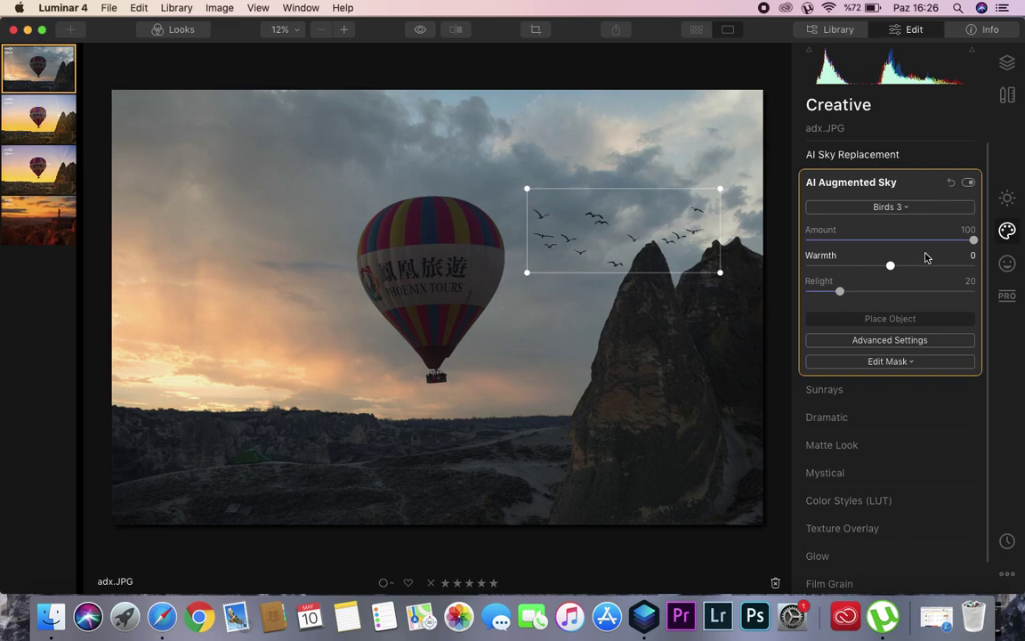
Set the birds' Amount to 80, Warmth to 16 and Relight to 16, and close AI Augmented Sky
left_click_drag(974, 240, 905, 277)
mouse_move(837, 294)
left_mouse_down()
mouse_move(815, 295)
mouse_move(859, 295)
mouse_move(831, 297)
left_mouse_up()
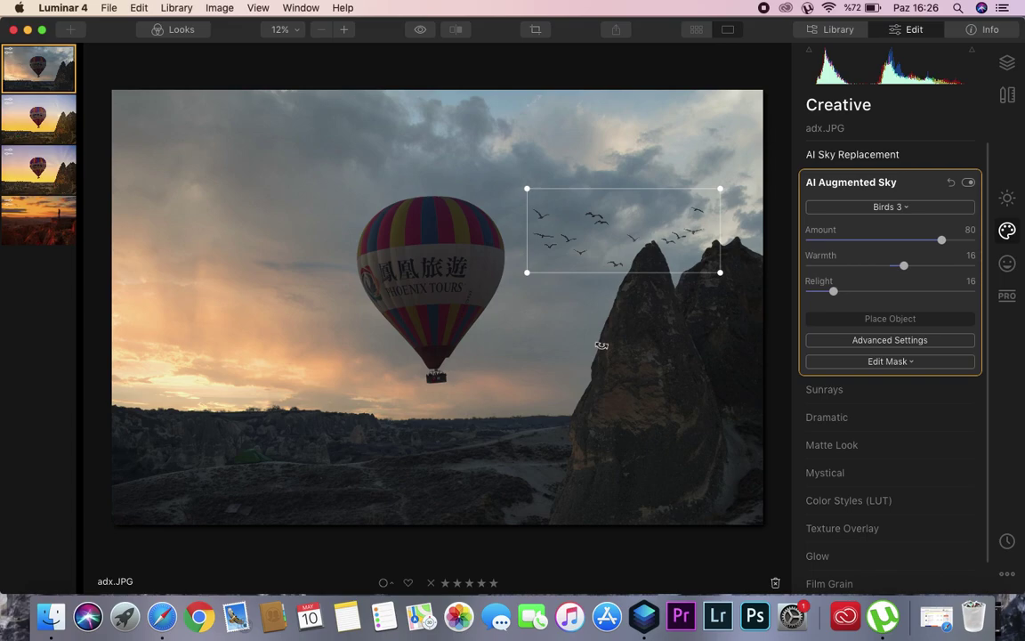
left_click(830, 183)
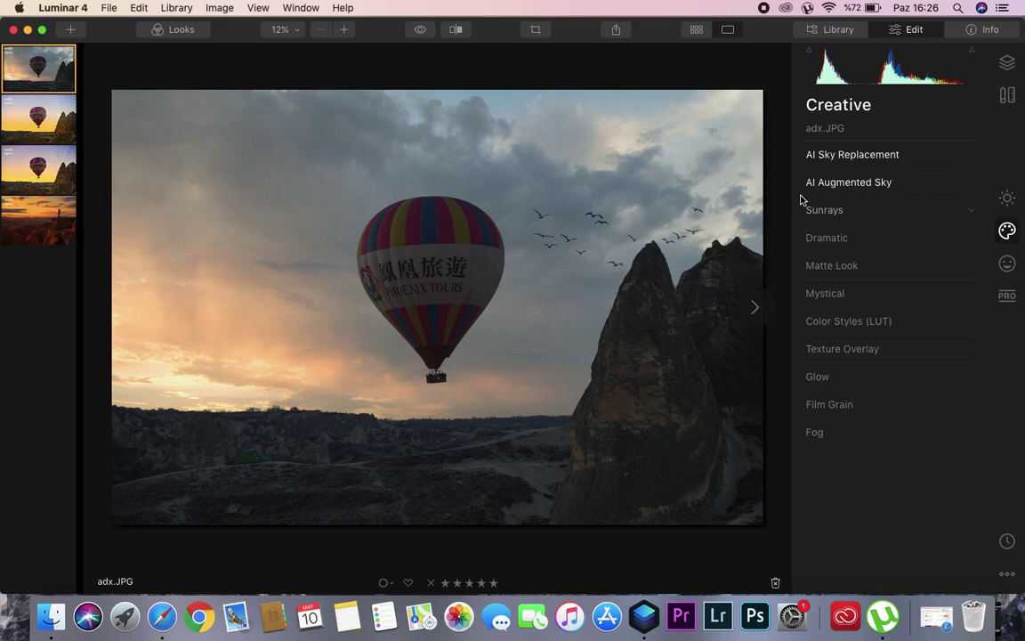
Place the Sunrays sun center in the bright glow just above the horizon, left of the balloon
left_click(827, 212)
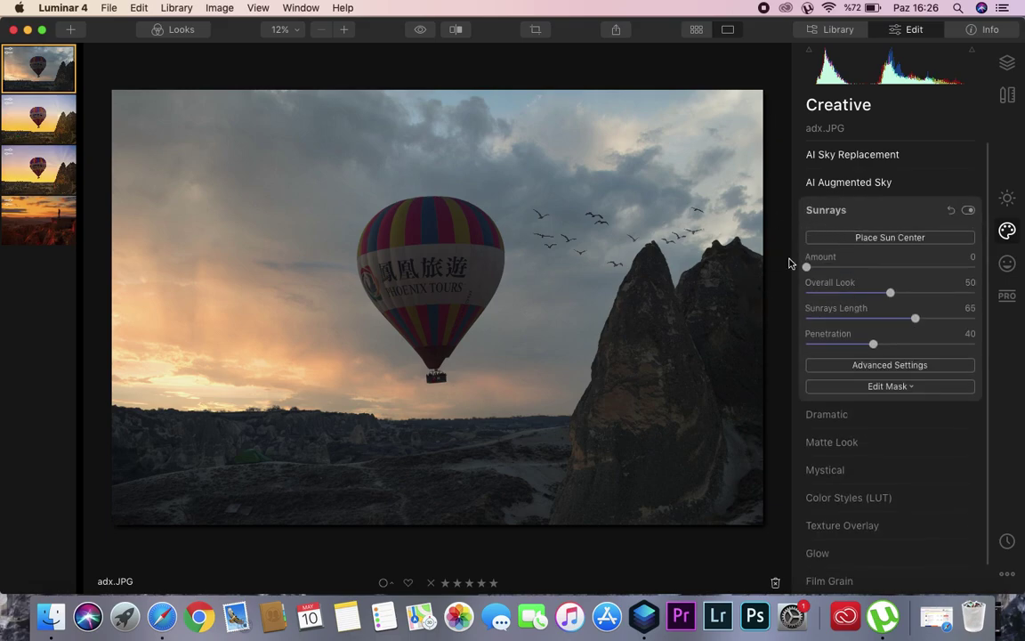
left_click(892, 242)
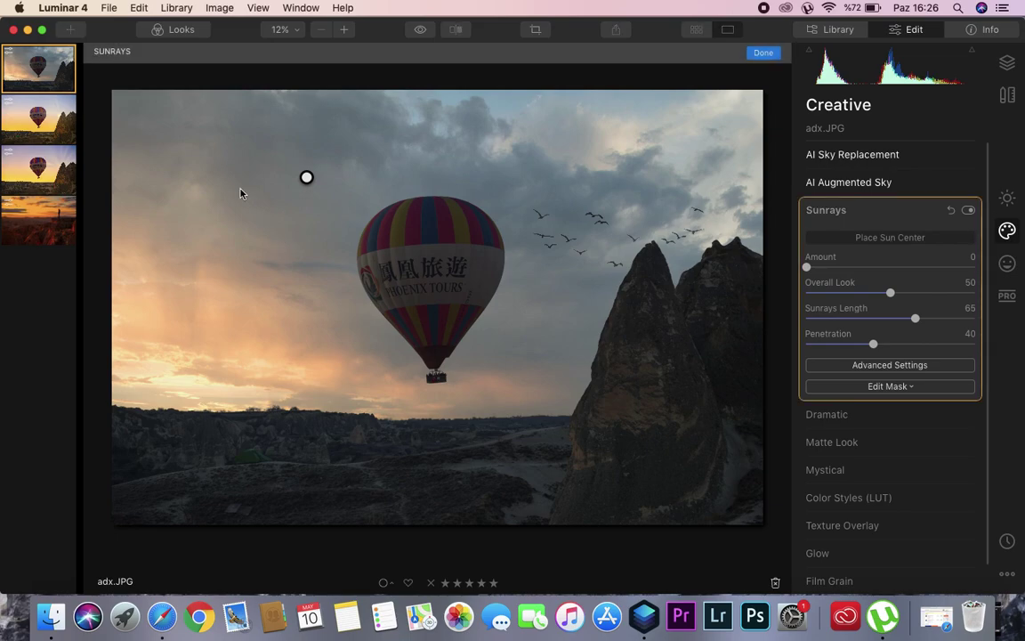
mouse_move(305, 176)
left_mouse_down()
mouse_move(270, 256)
mouse_move(193, 305)
mouse_move(160, 377)
mouse_move(176, 379)
left_mouse_up()
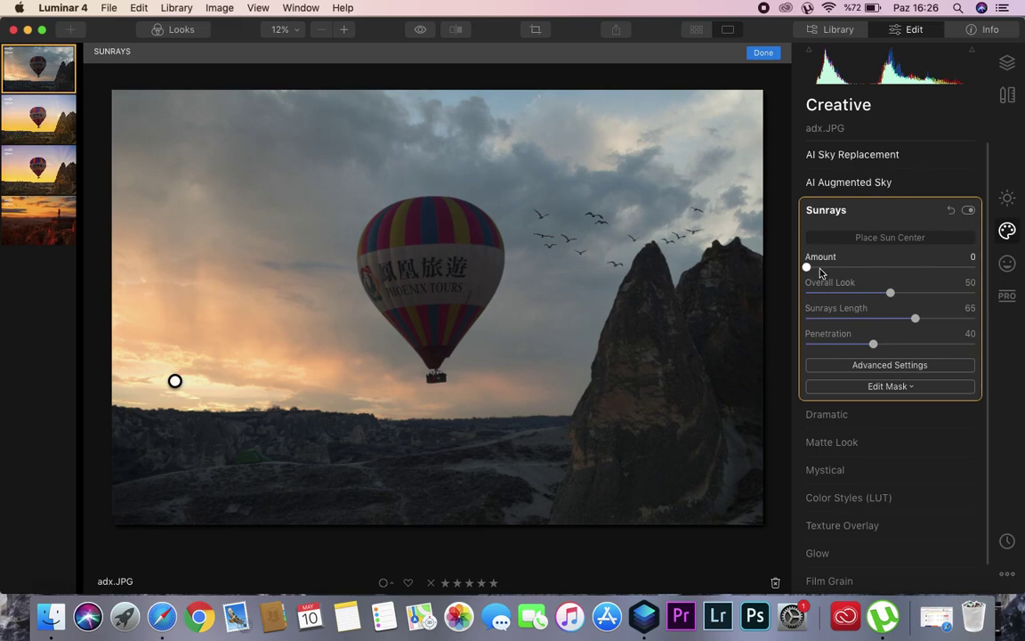
Set the sunrays' Amount to 23, Overall Look to 30, Sunrays Length to 53 and Penetration to 42
left_click_drag(807, 268, 856, 296)
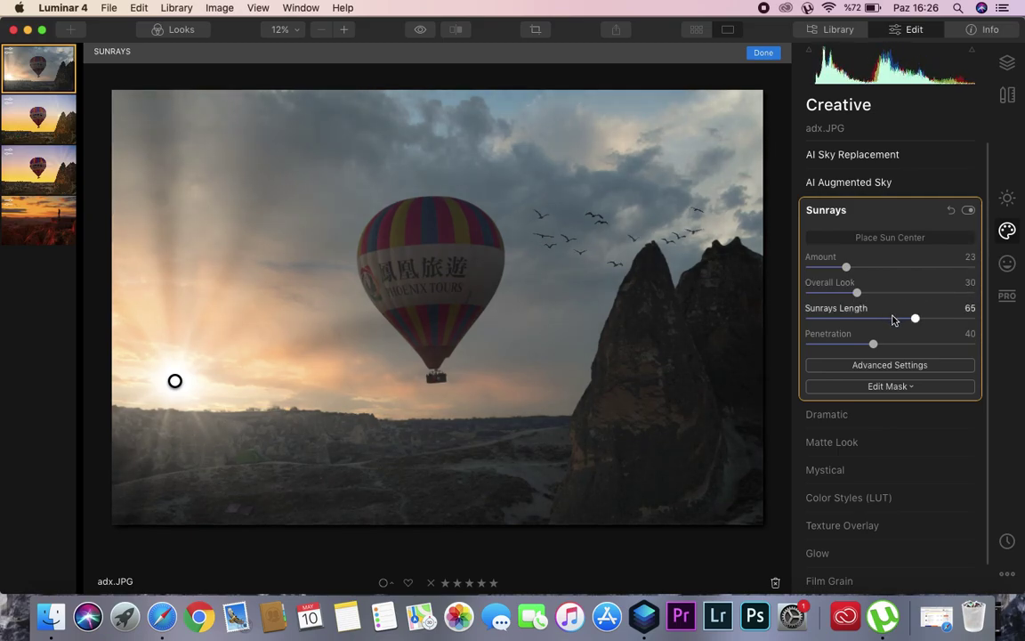
left_click_drag(914, 322, 894, 325)
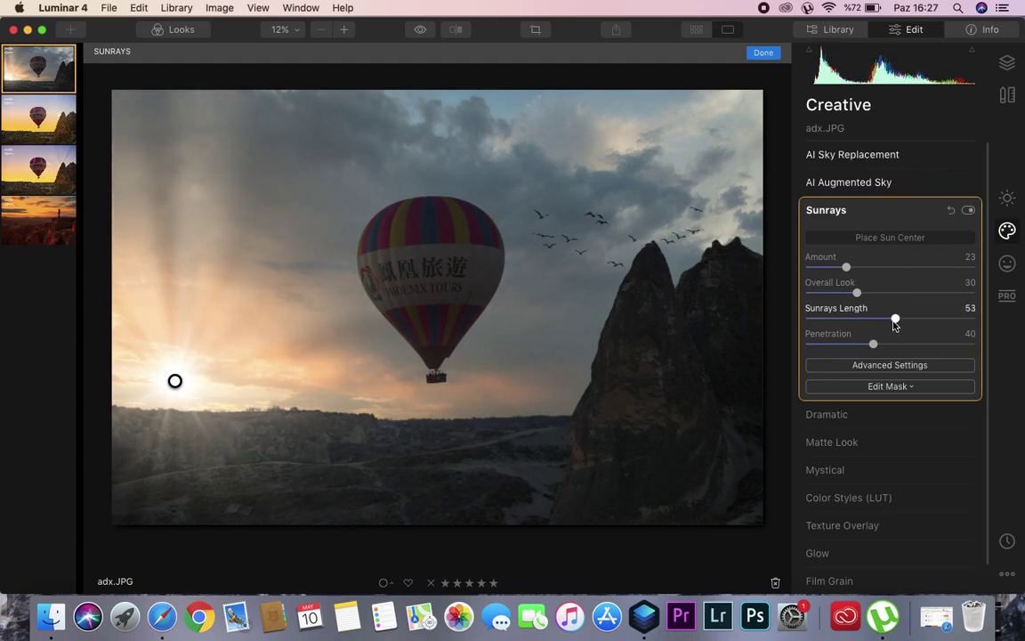
mouse_move(874, 348)
left_mouse_down()
mouse_move(891, 347)
mouse_move(838, 347)
mouse_move(877, 347)
left_mouse_up()
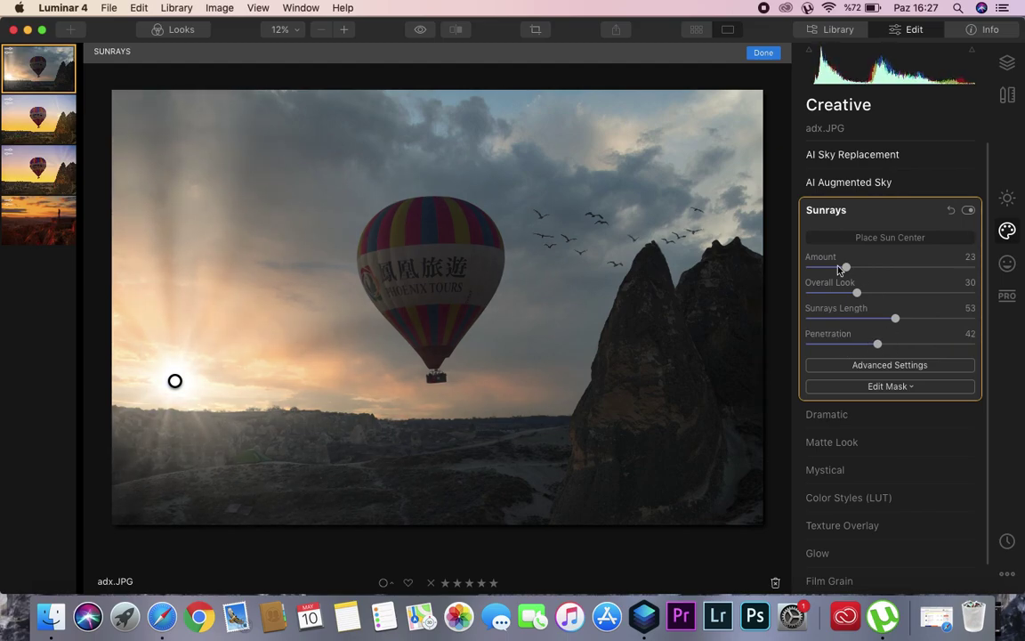
In the advanced Sunrays settings, set Number of Sunrays to 54, Sun Glow Radius to 59 and Sun Glow Amount to 71
left_click(874, 365)
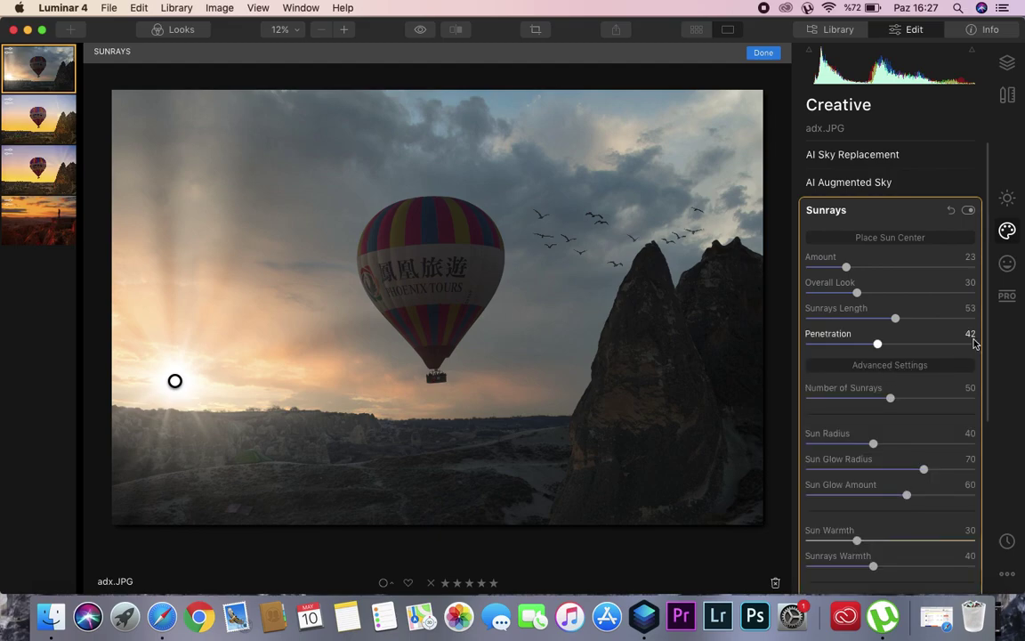
scroll(990, 321, "down", 5)
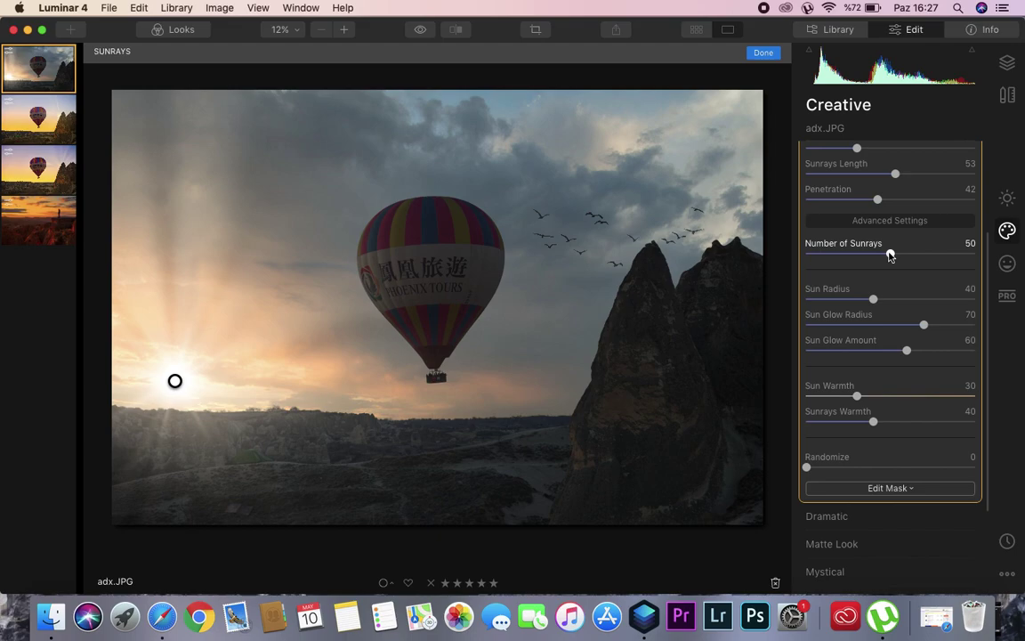
left_click_drag(897, 256, 898, 258)
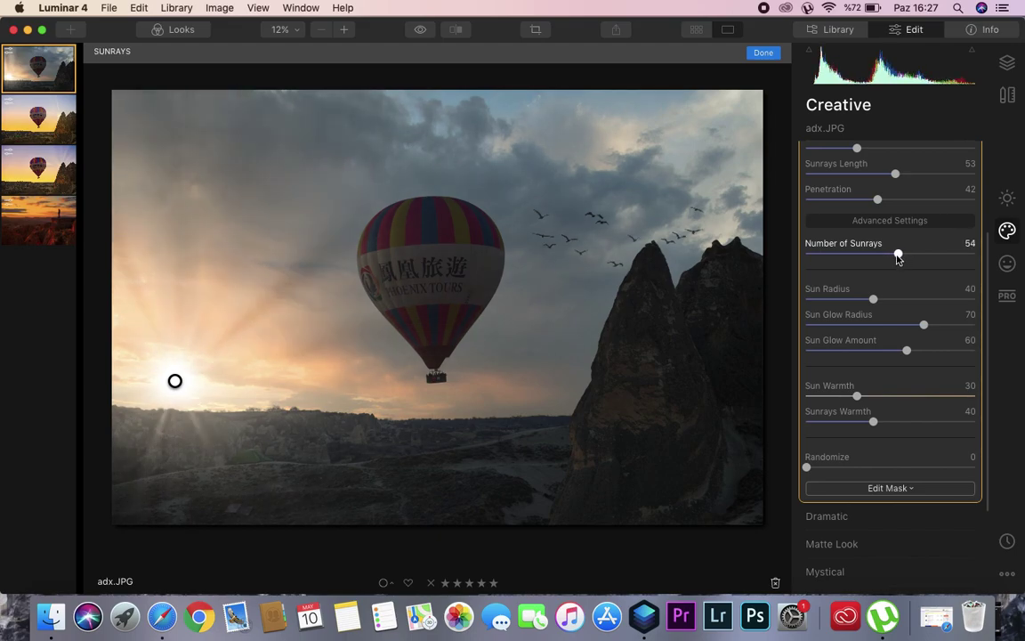
left_click_drag(872, 299, 928, 353)
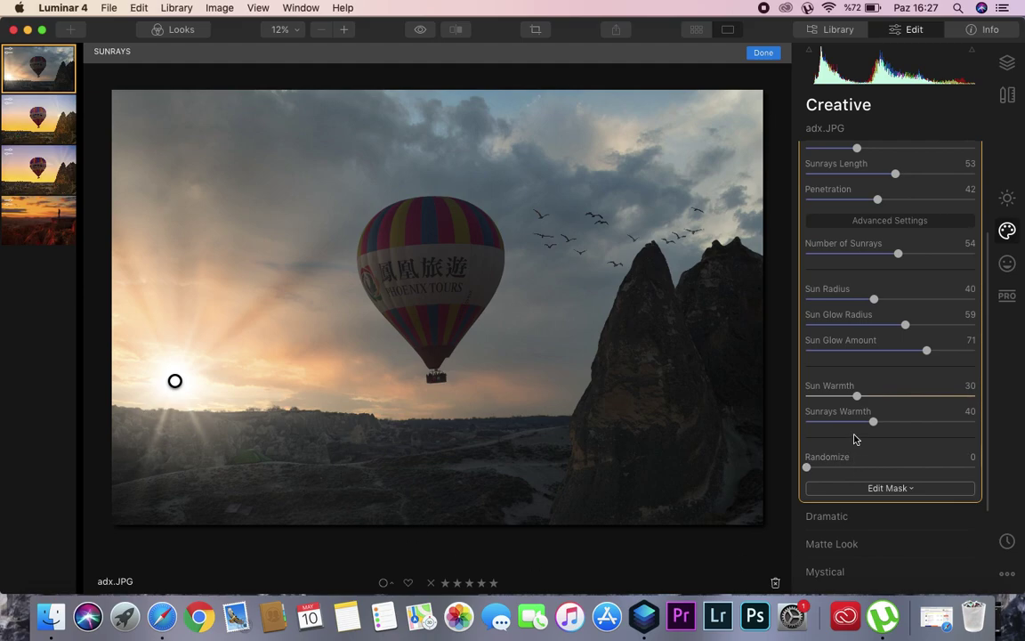
Set Sun Warmth to 86 and Sunrays Warmth to 65
left_click_drag(858, 396, 957, 401)
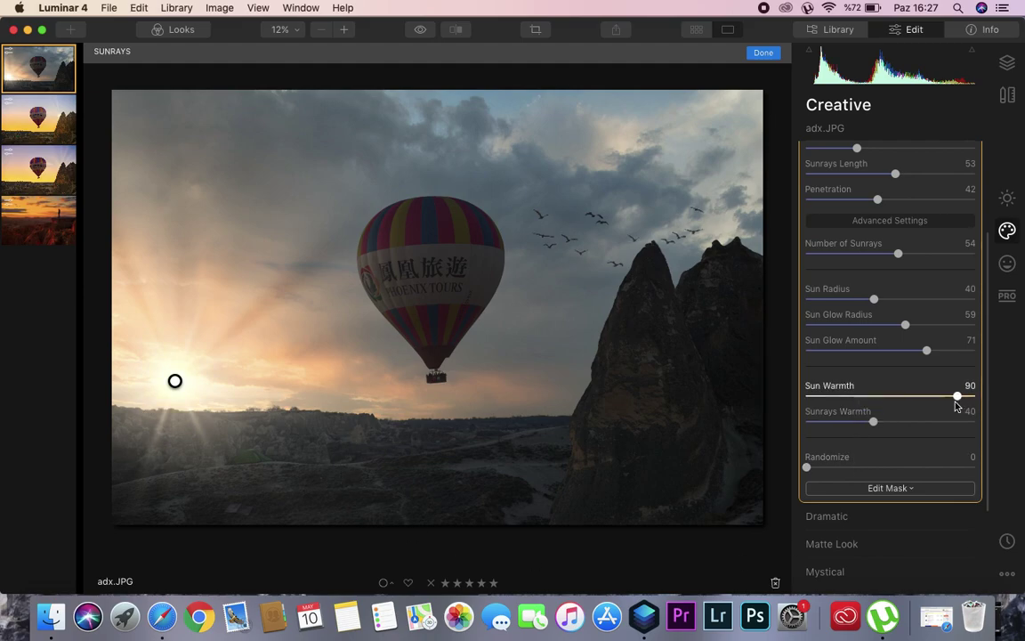
mouse_move(917, 432)
left_mouse_down()
mouse_move(941, 440)
mouse_move(909, 434)
mouse_move(922, 427)
left_mouse_up()
left_click_drag(958, 396, 1007, 407)
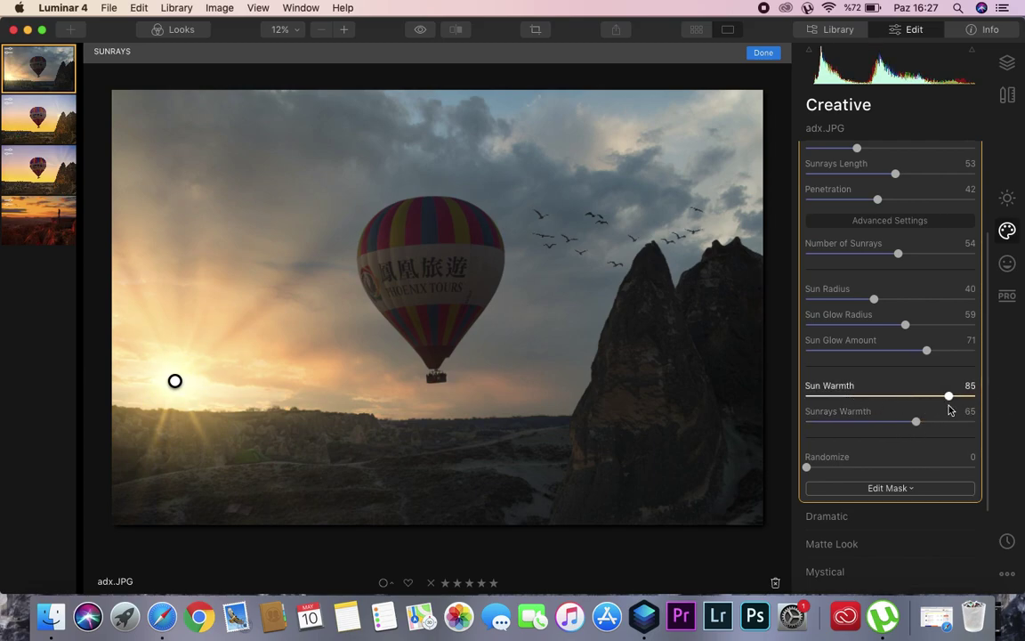
mouse_move(915, 422)
left_mouse_down()
mouse_move(953, 424)
mouse_move(919, 435)
left_mouse_up()
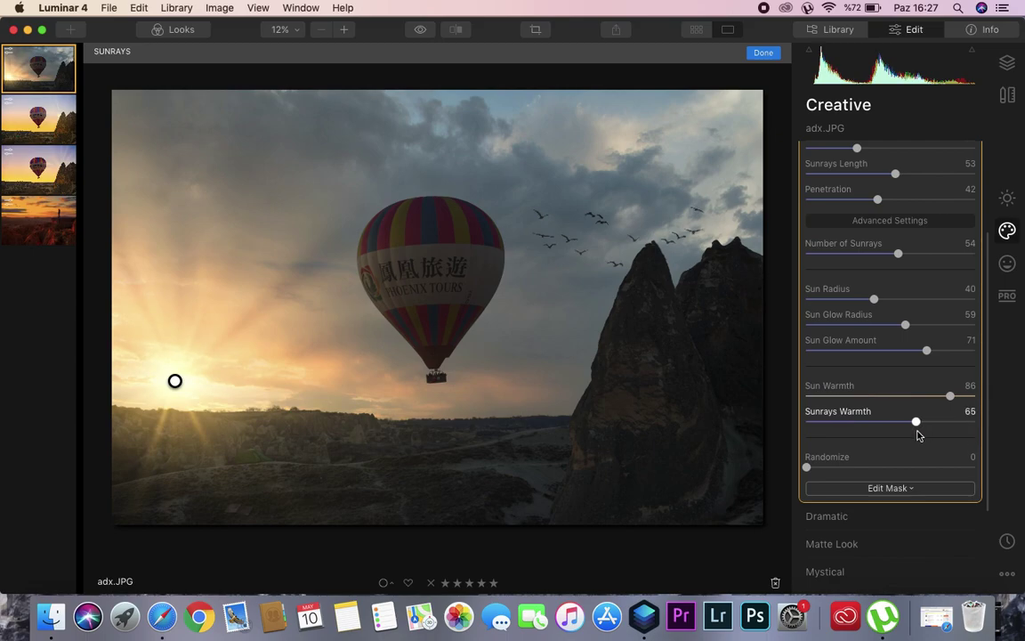
Set the sunrays' Randomize value to 5 and close the Sunrays adjustment
mouse_move(805, 476)
left_mouse_down()
mouse_move(848, 475)
mouse_move(819, 474)
left_mouse_up()
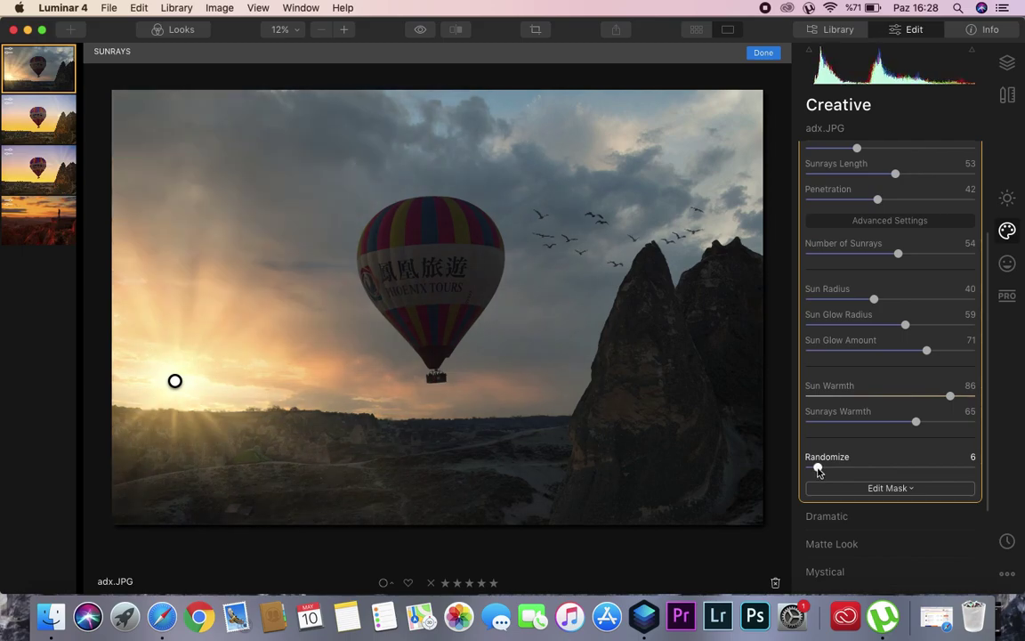
mouse_move(819, 472)
left_mouse_down()
mouse_move(808, 473)
mouse_move(817, 474)
left_mouse_up()
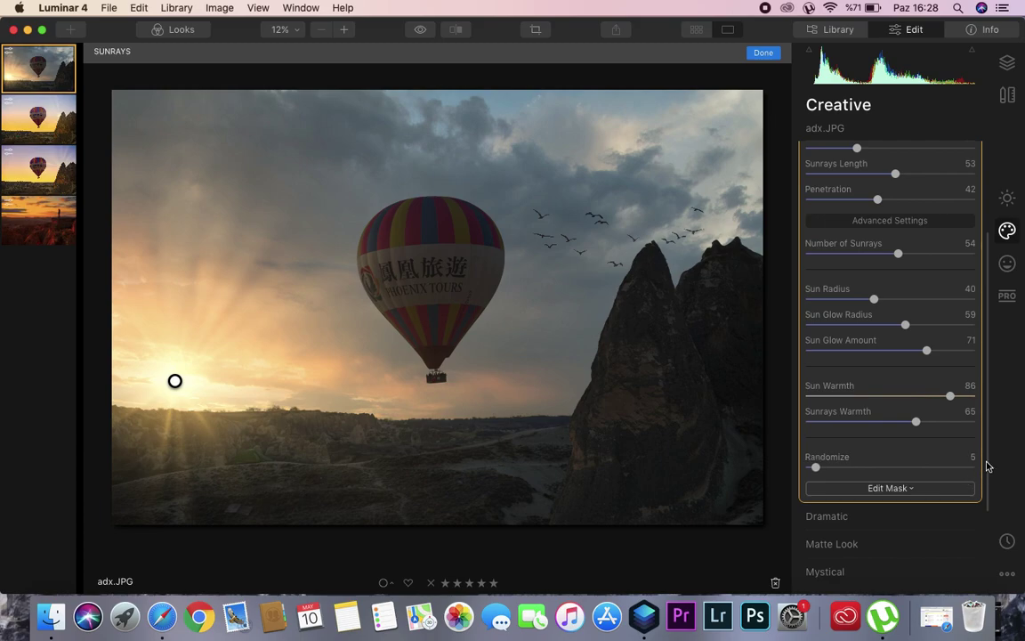
left_click(855, 489)
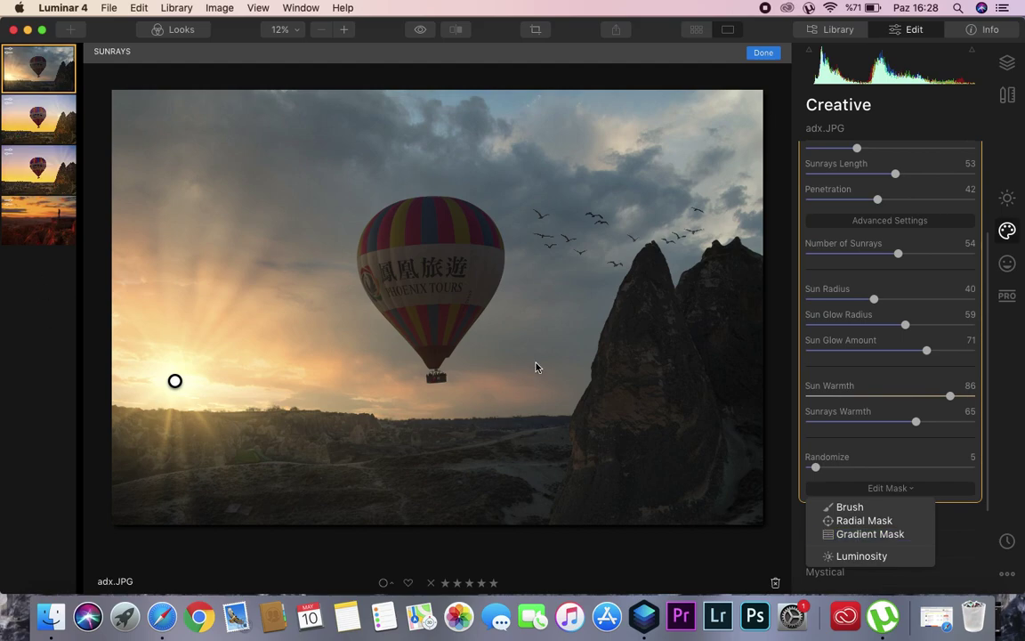
left_click(990, 300)
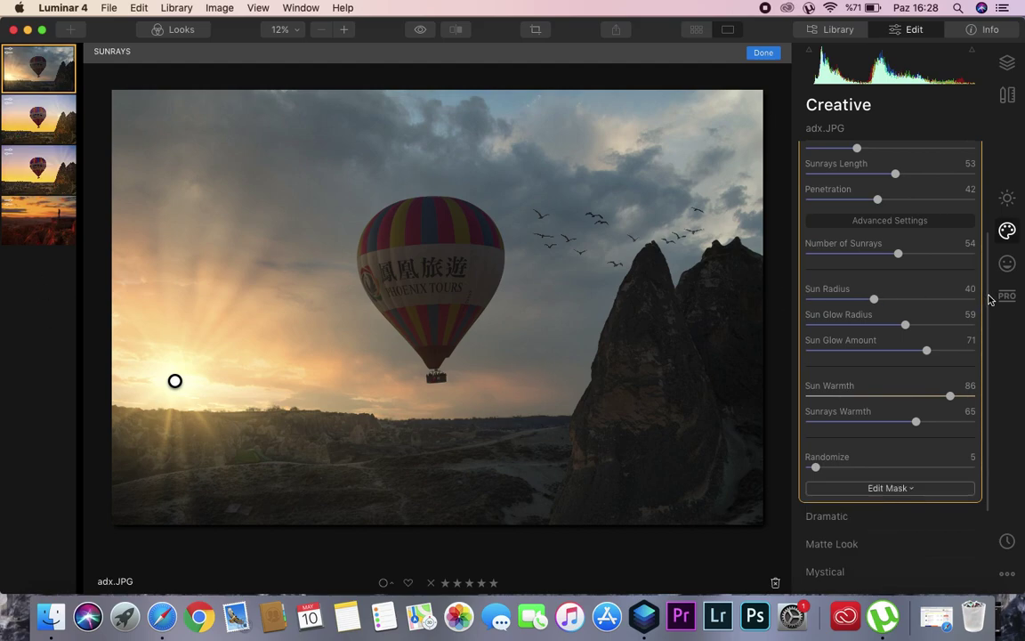
scroll(985, 171, "up", 4)
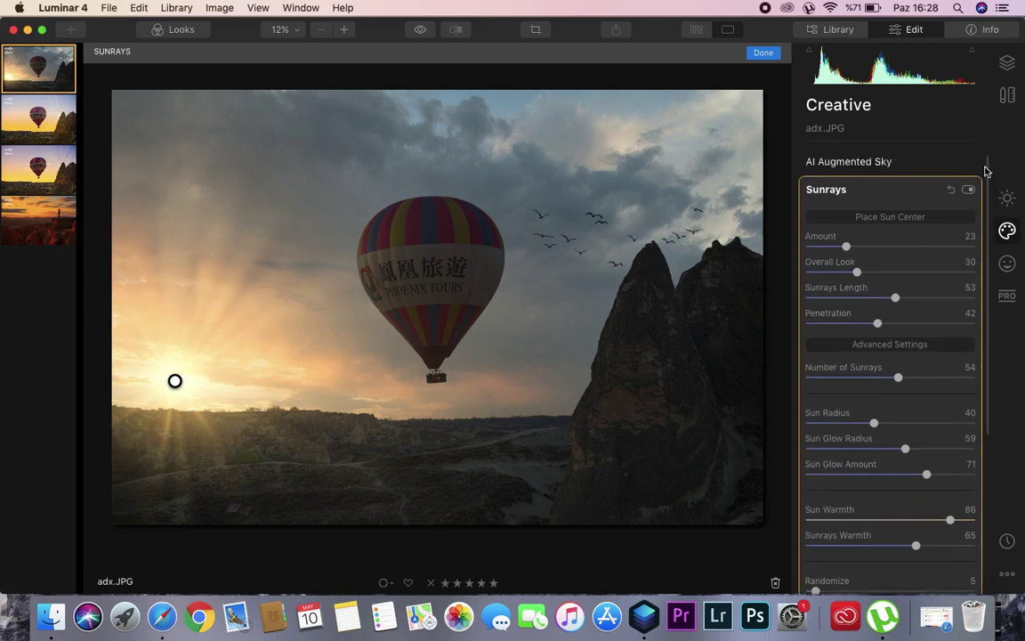
left_click(863, 194)
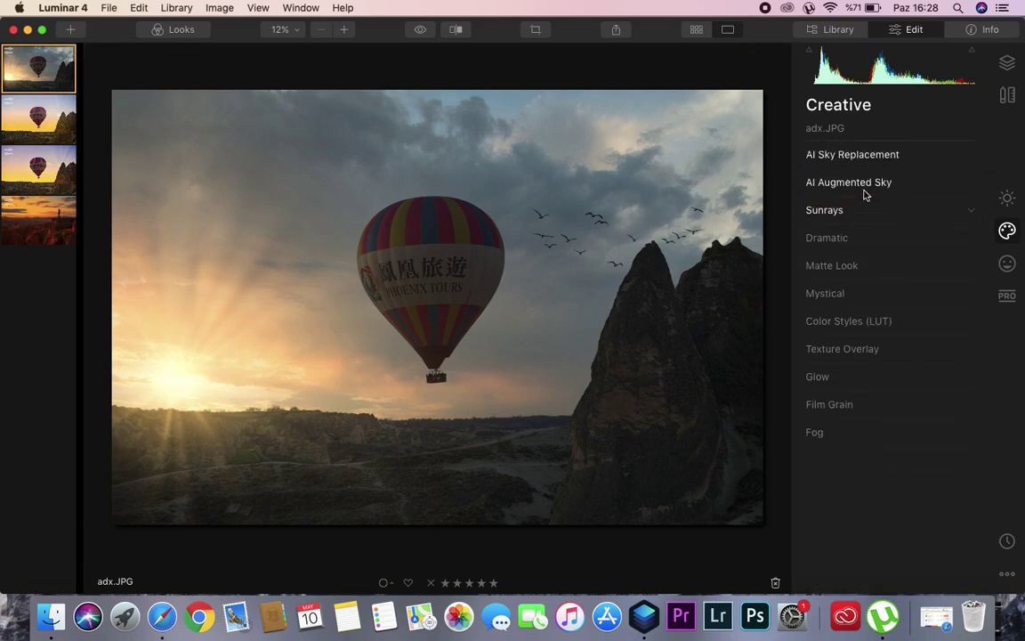